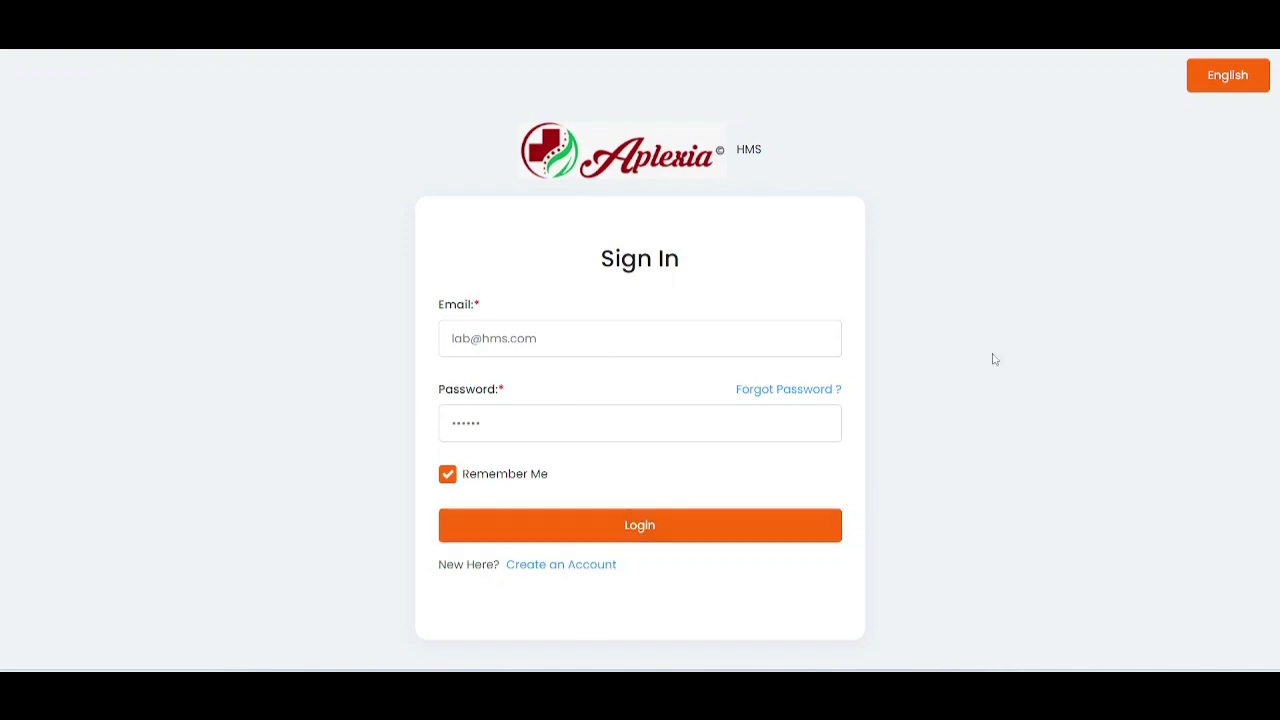
Sign in with the prefilled lab technician account and open the blood bank stock list
{"action": "left_click", "coordinate": [639, 526]}
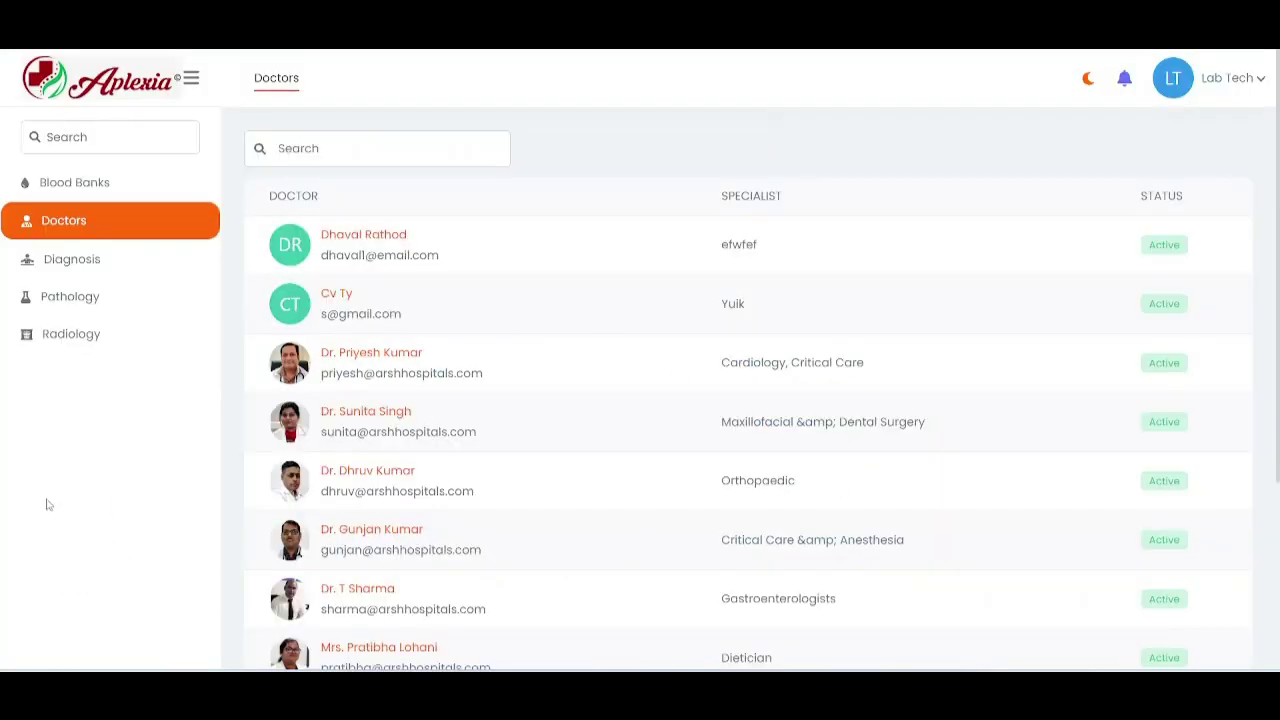
{"action": "left_click", "coordinate": [70, 192]}
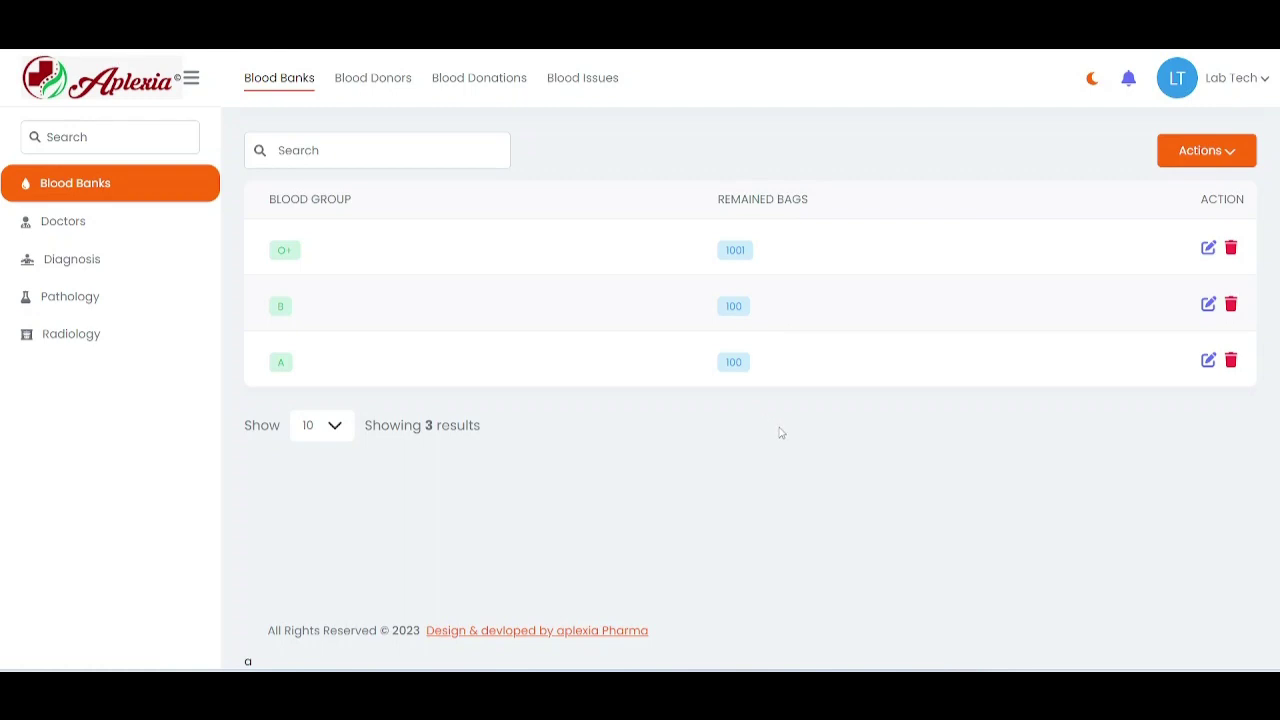
View the blood donor list and examine the fields of a new blood donor entry, closing it without saving
{"action": "left_click", "coordinate": [367, 85]}
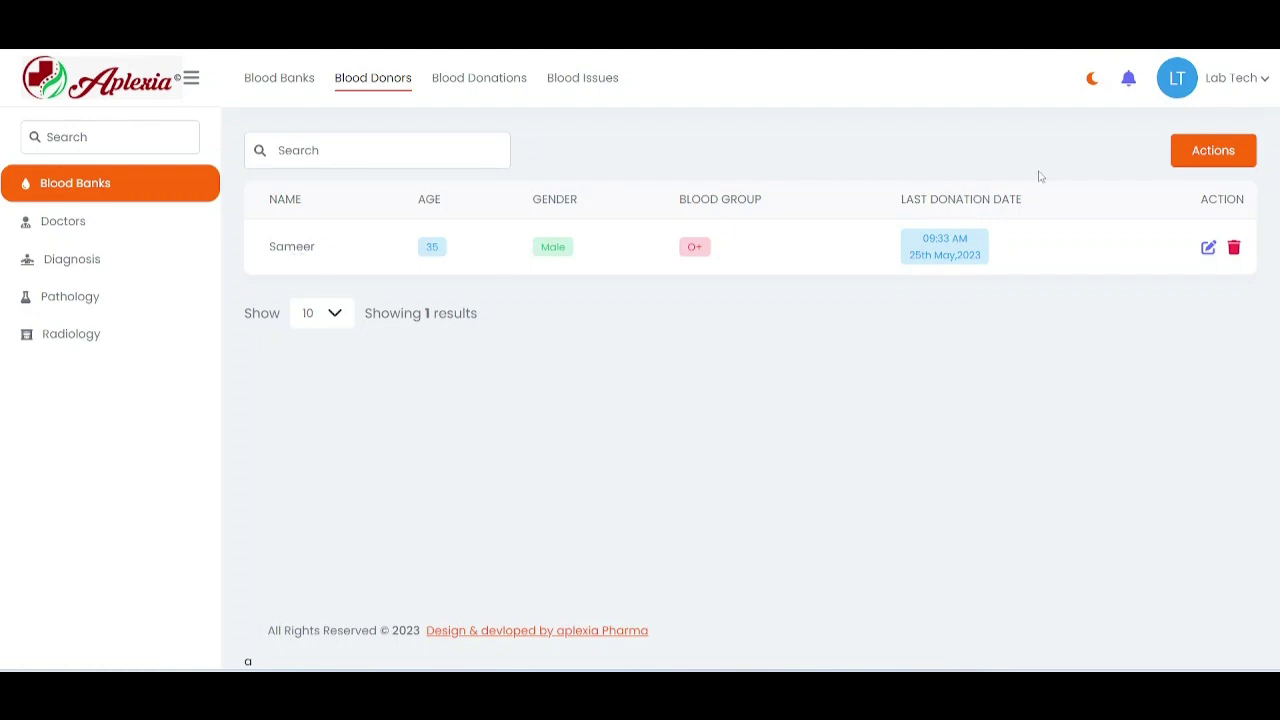
{"action": "left_click", "coordinate": [1211, 163]}
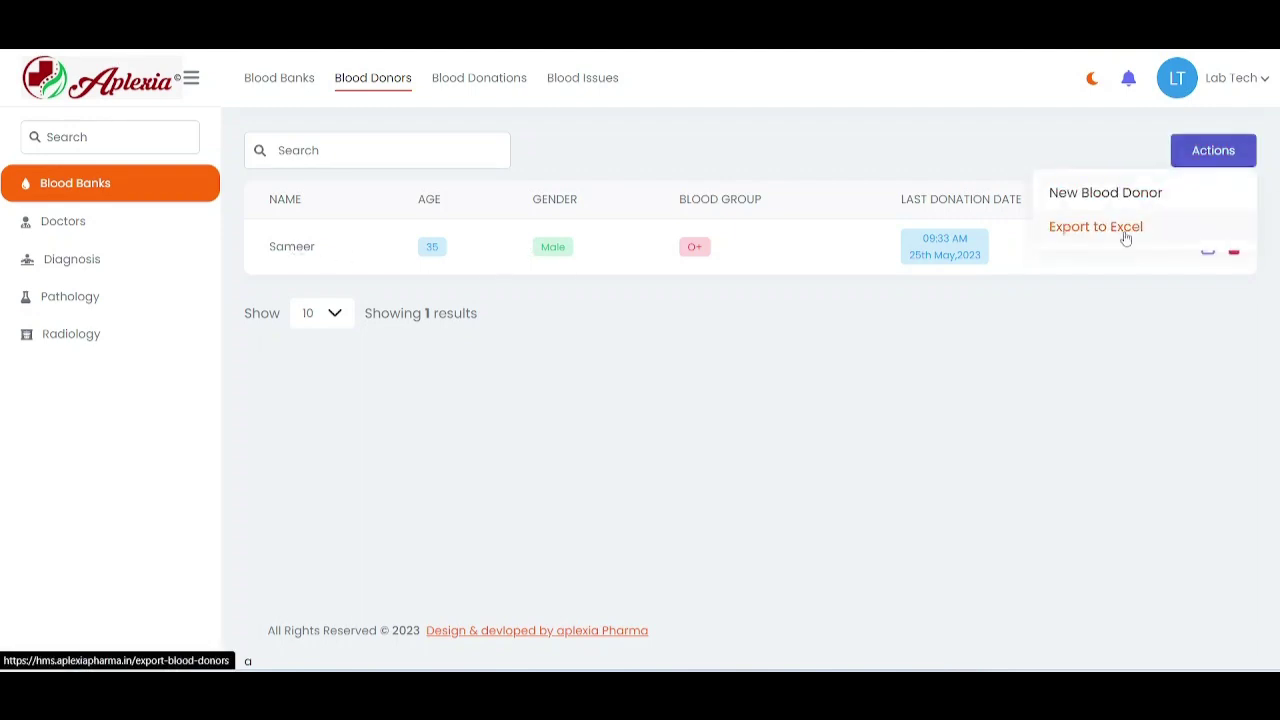
{"action": "left_click", "coordinate": [1107, 205]}
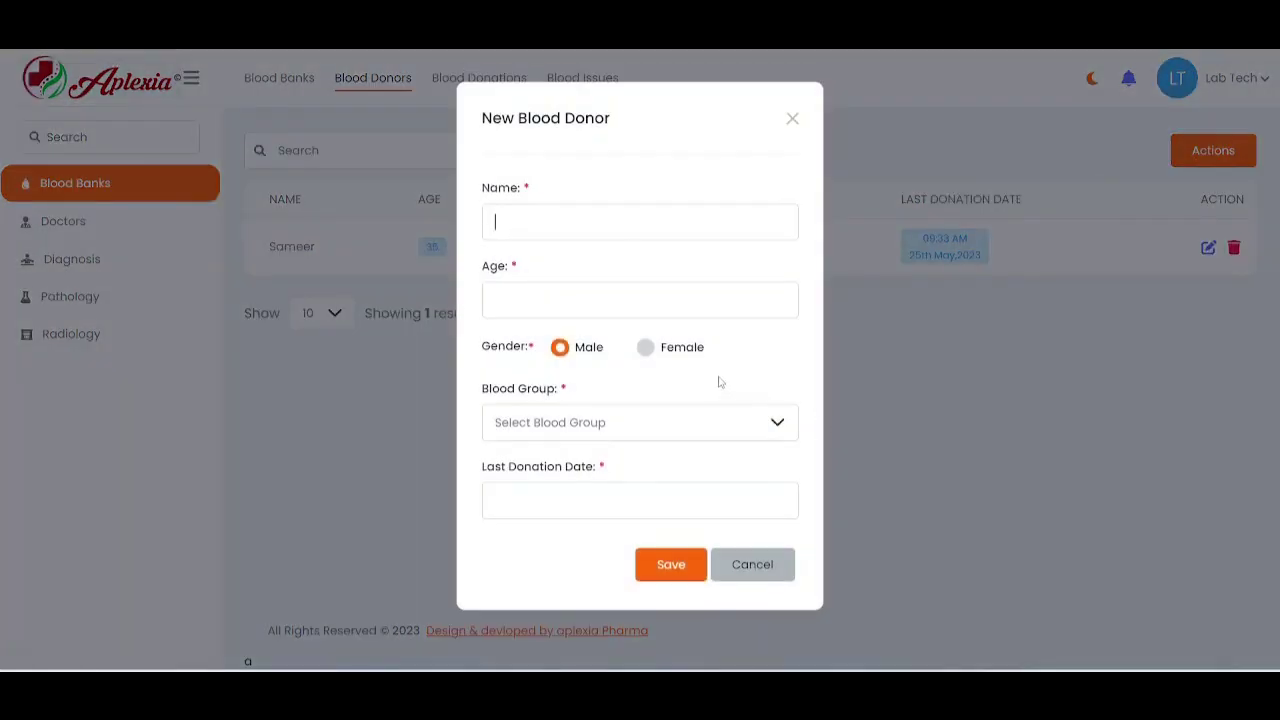
{"action": "left_click", "coordinate": [794, 125]}
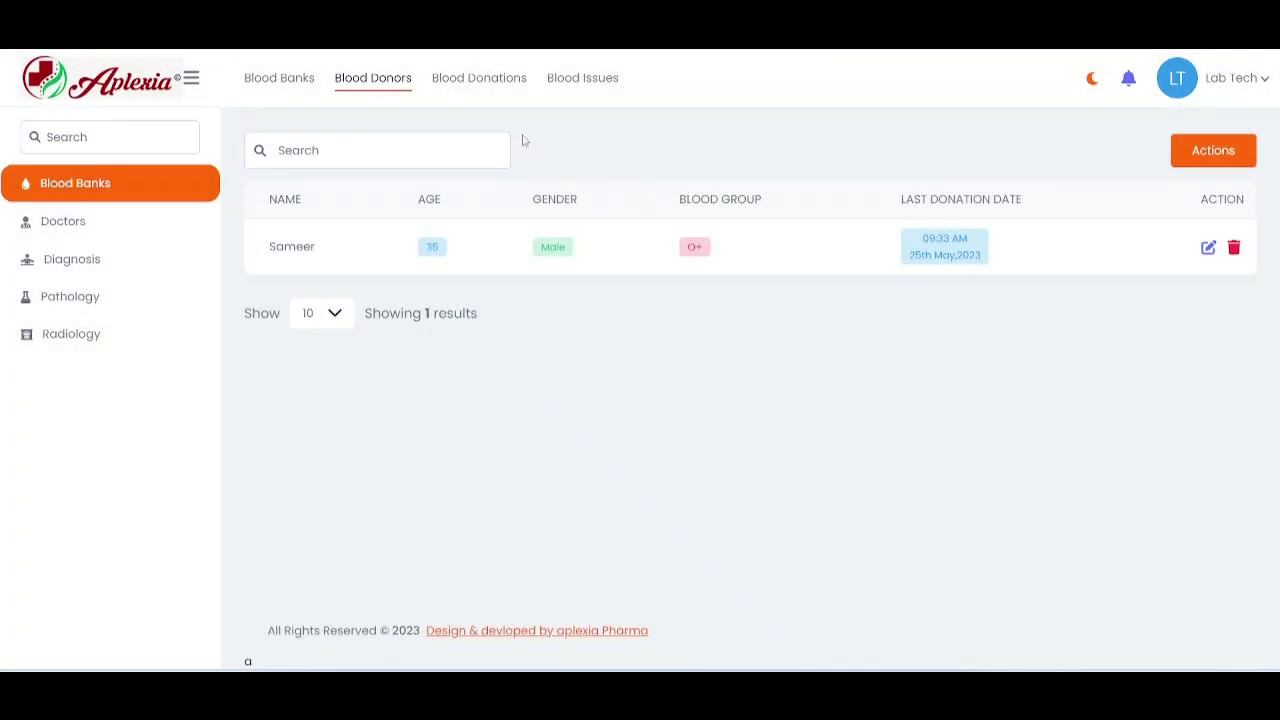
View the blood donations and blood issues lists, and examine the new blood issue form without saving an entry
{"action": "left_click", "coordinate": [478, 82]}
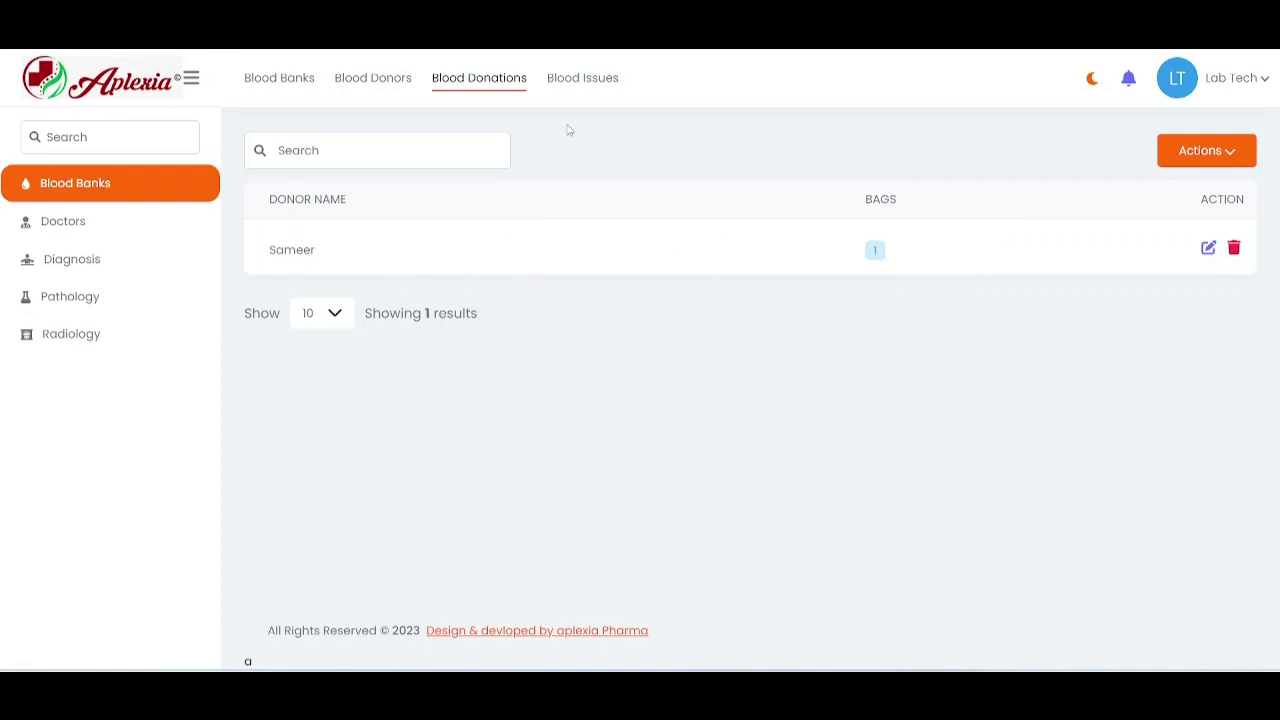
{"action": "left_click", "coordinate": [568, 88]}
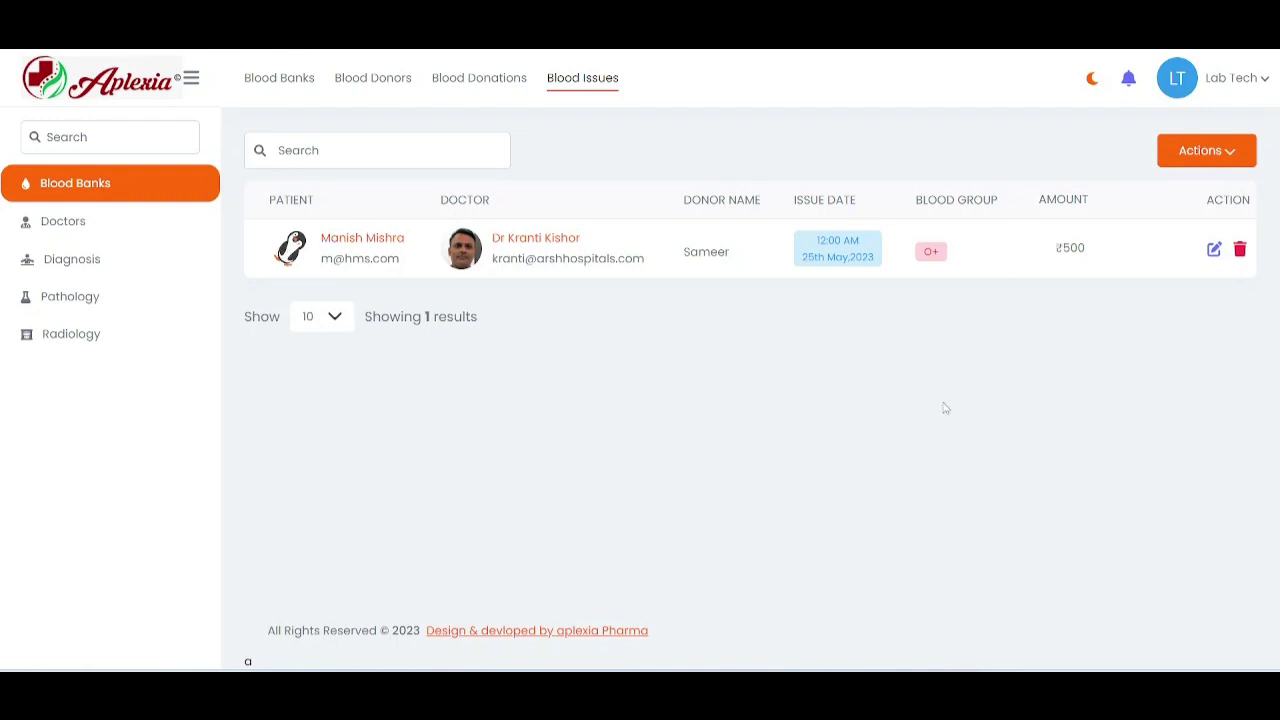
{"action": "left_click", "coordinate": [1206, 154]}
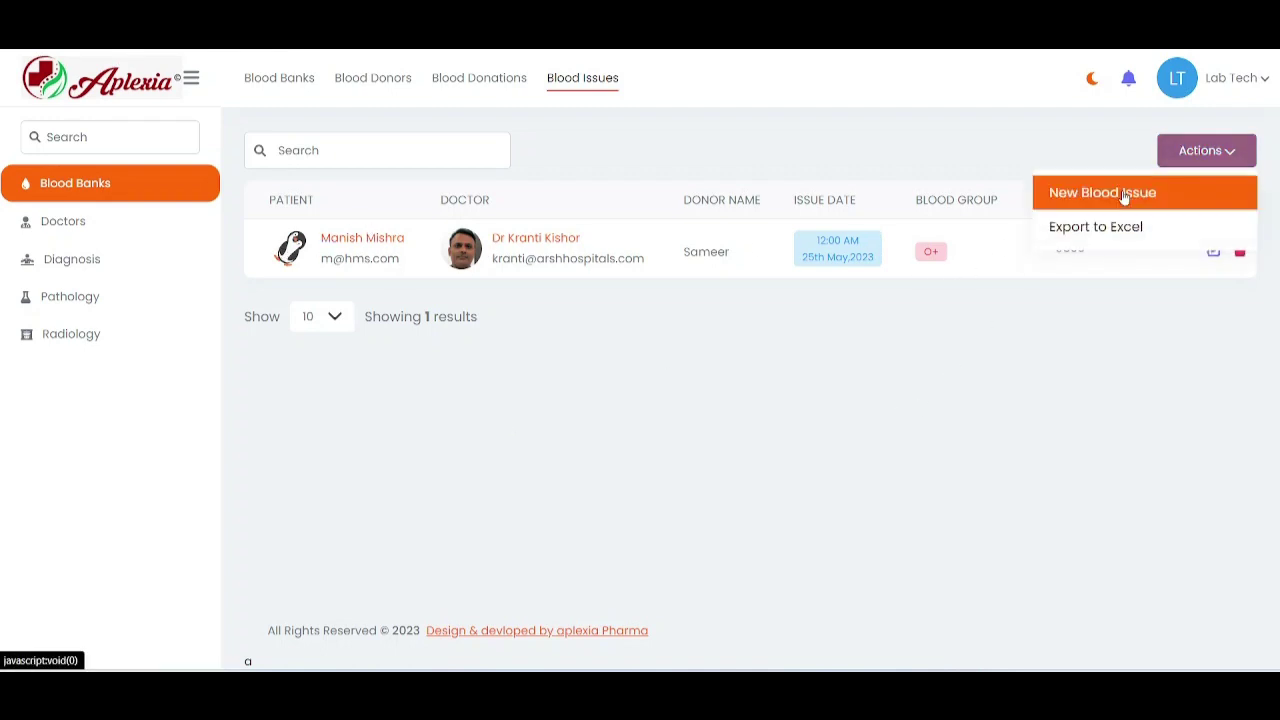
{"action": "left_click", "coordinate": [1108, 191]}
{"action": "left_click", "coordinate": [747, 466]}
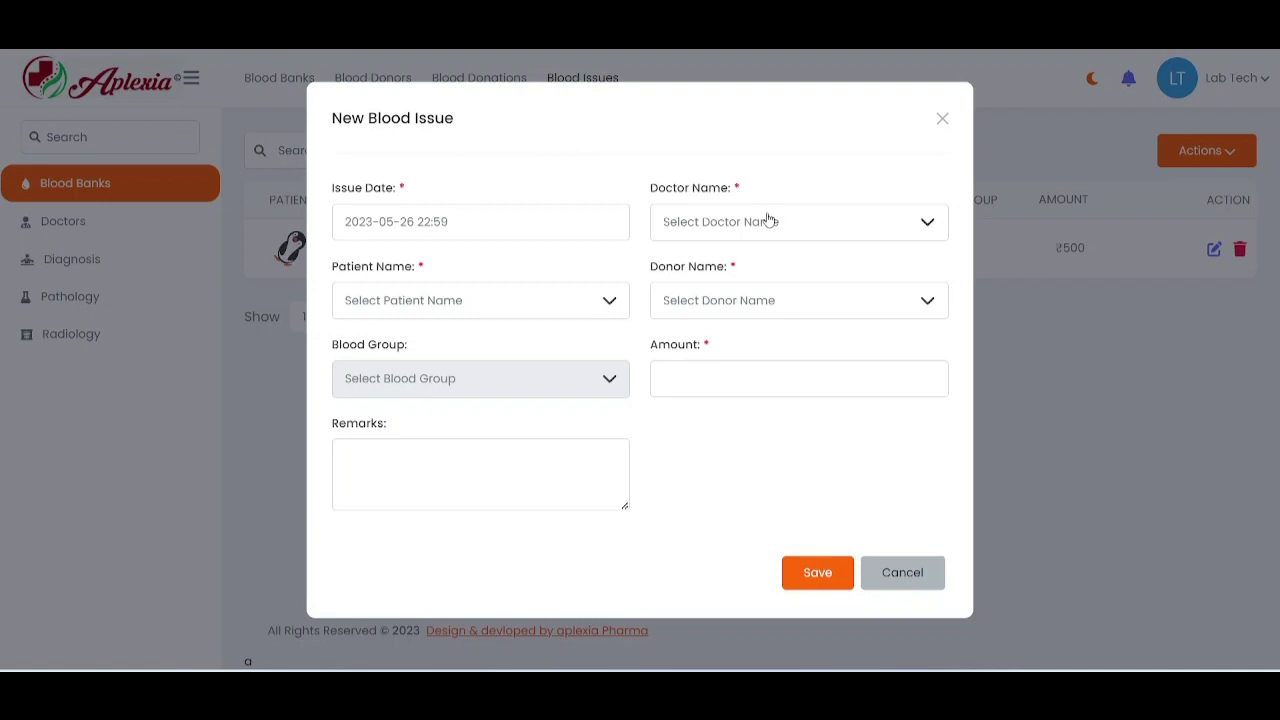
{"action": "left_click", "coordinate": [722, 380]}
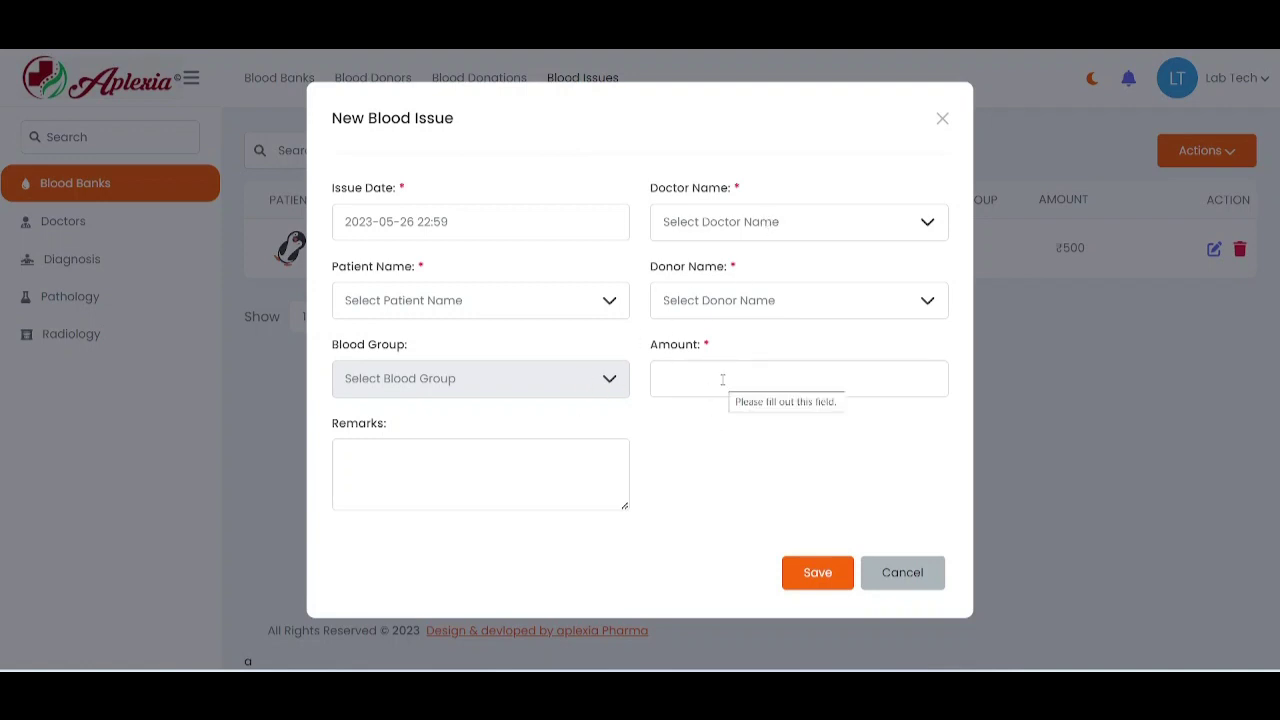
{"action": "left_click", "coordinate": [513, 490]}
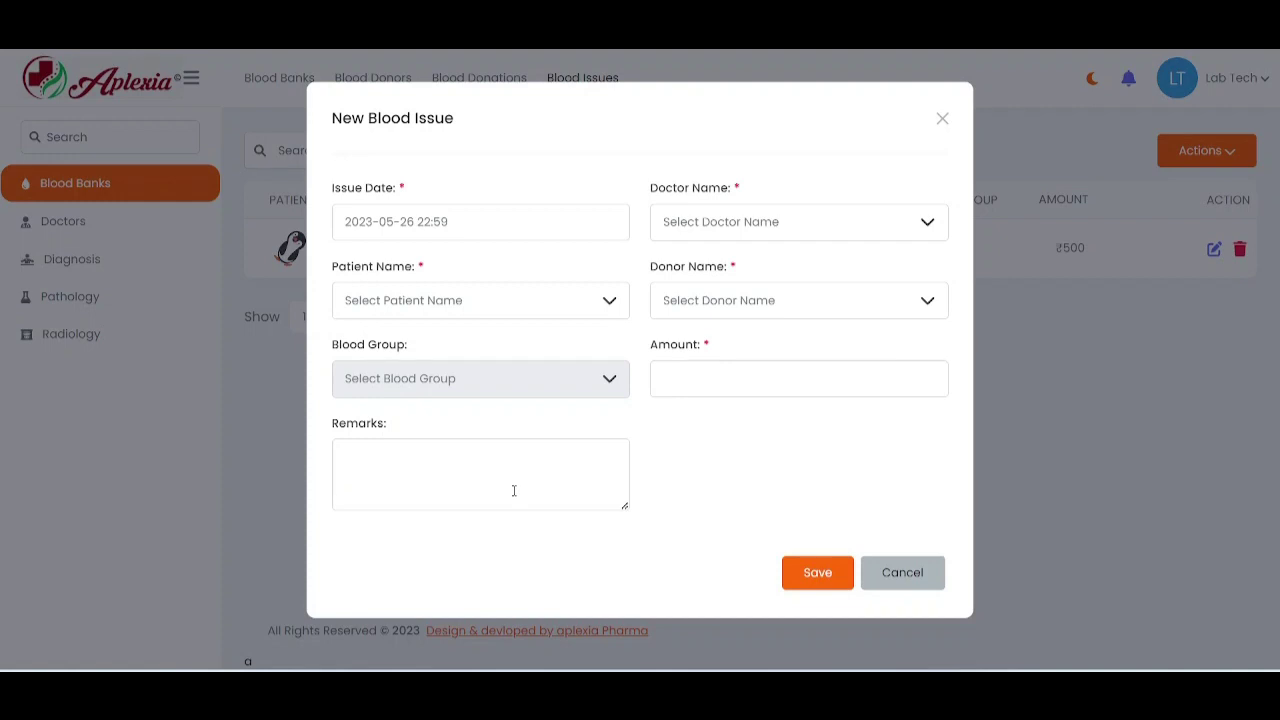
{"action": "left_click", "coordinate": [911, 582]}
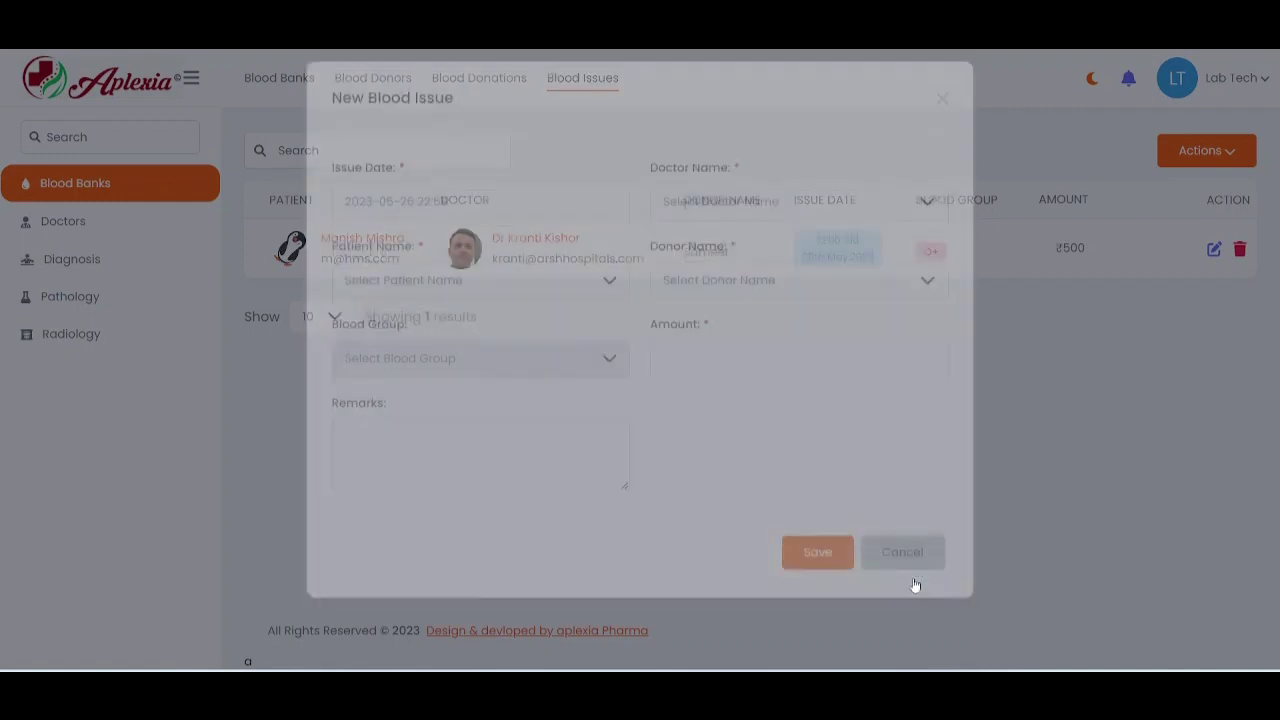
Review the blood bank stock, the doctors list, the diagnosis categories and the diagnosis tests
{"action": "left_click", "coordinate": [101, 185]}
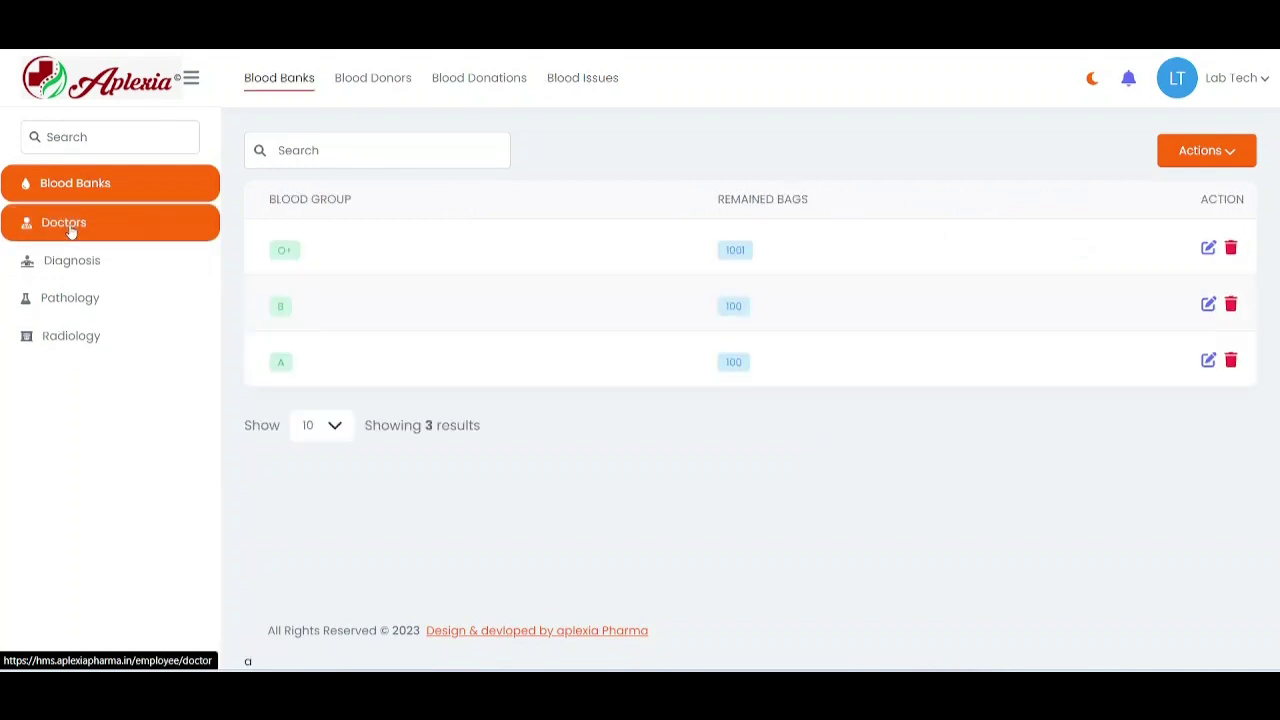
{"action": "left_click", "coordinate": [70, 230]}
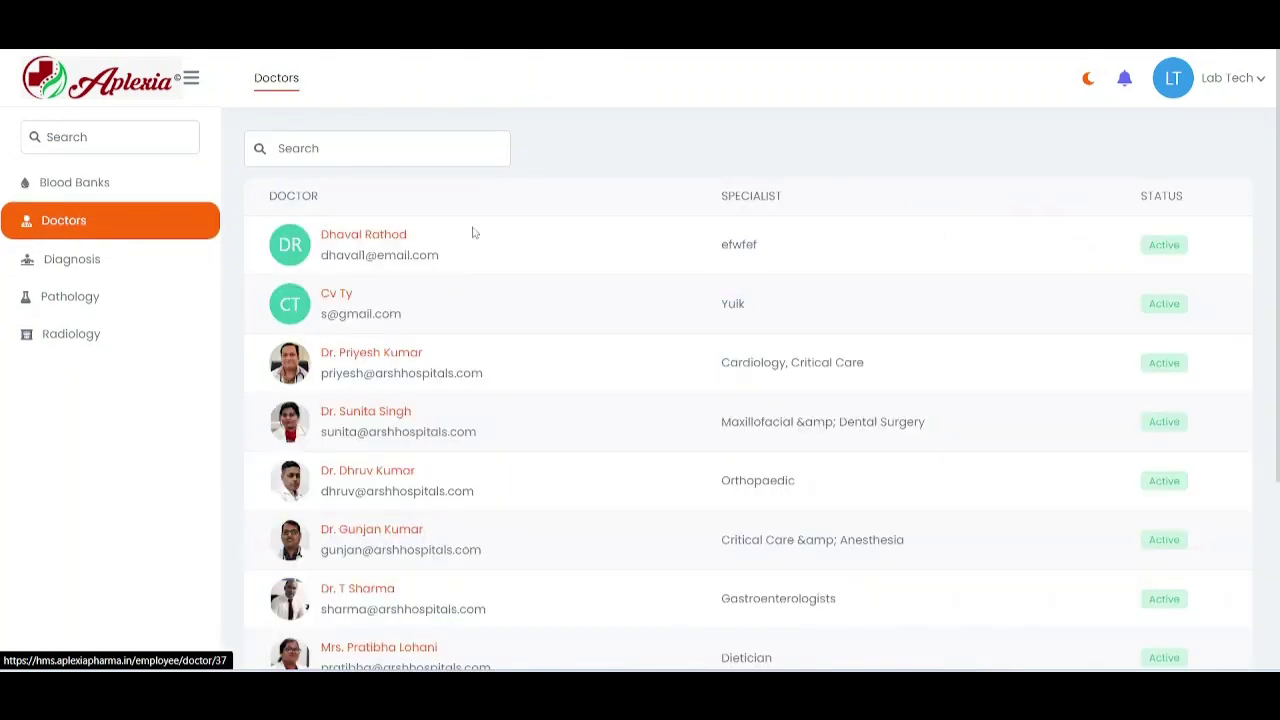
{"action": "left_click", "coordinate": [79, 268]}
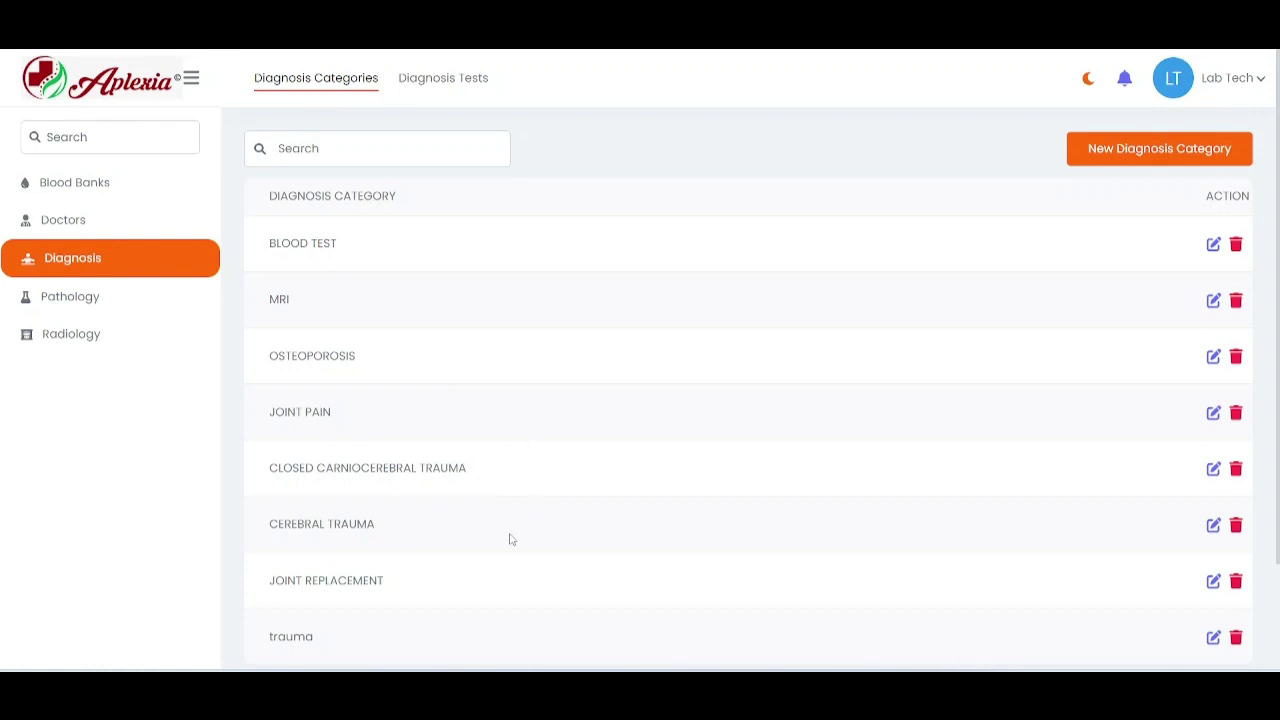
{"action": "left_click", "coordinate": [445, 86]}
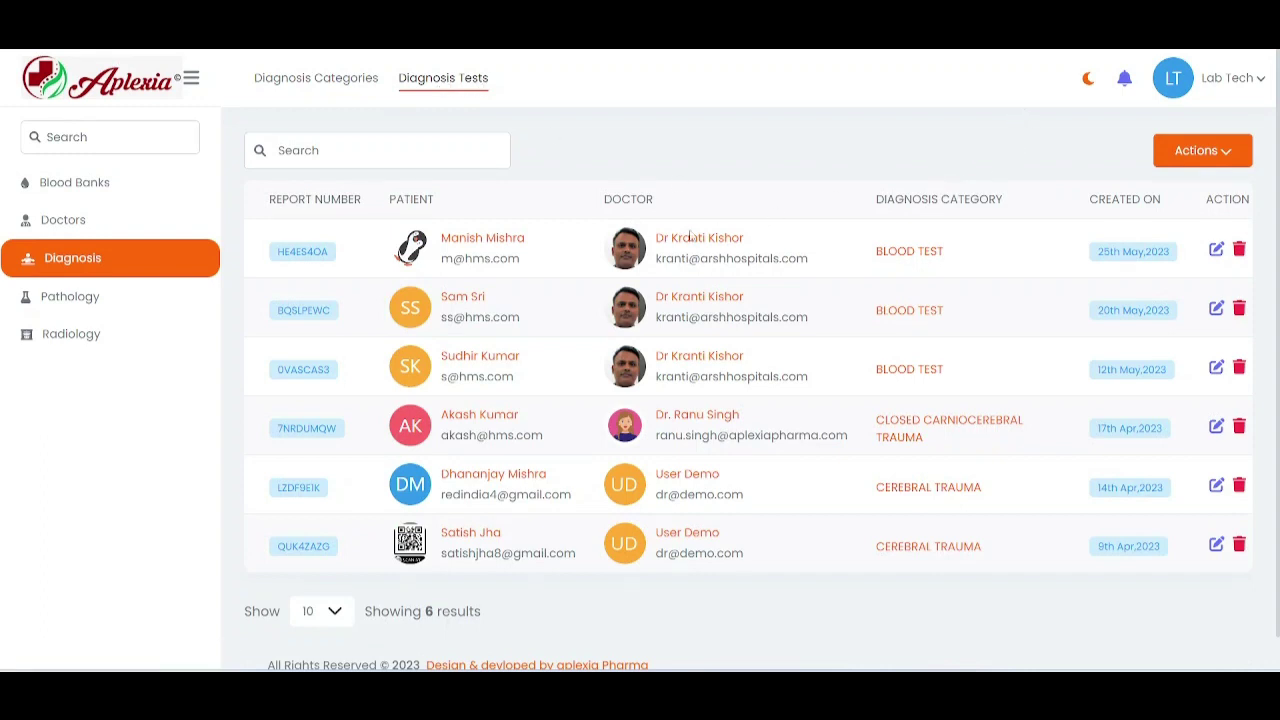
Start a new patient diagnosis test and choose its patient and doctor
{"action": "left_click", "coordinate": [1220, 162]}
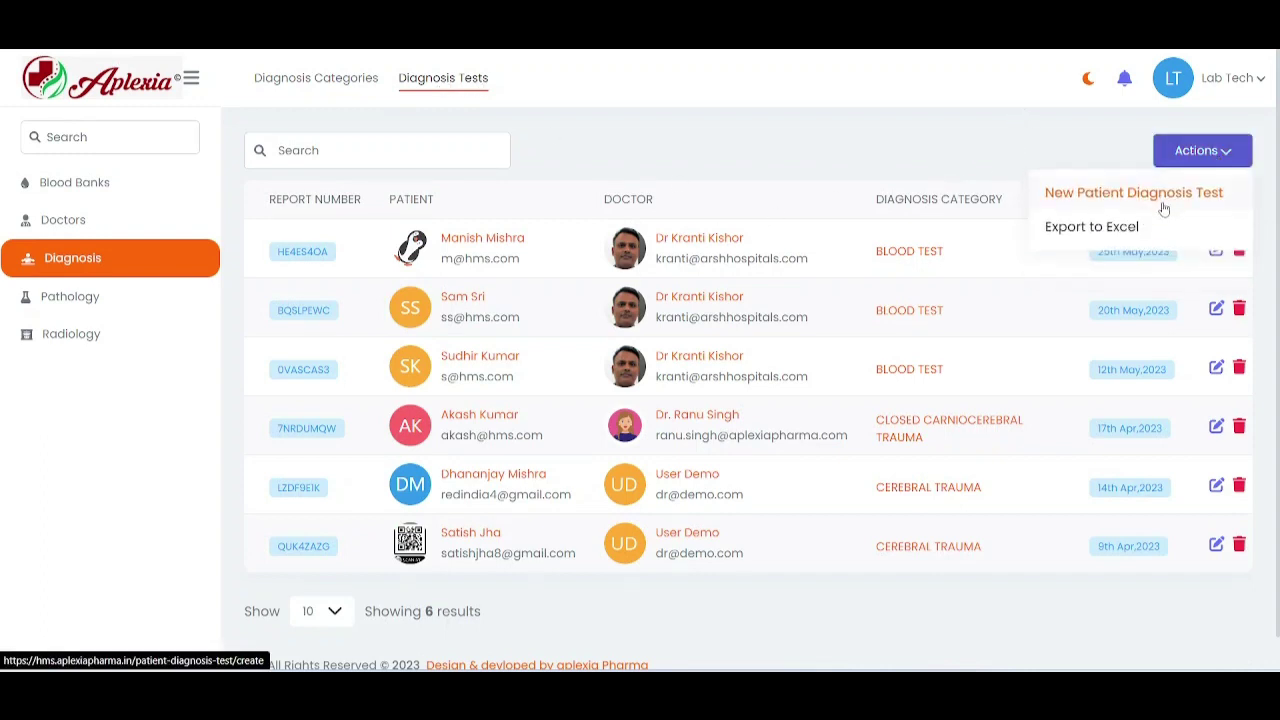
{"action": "left_click", "coordinate": [1128, 200]}
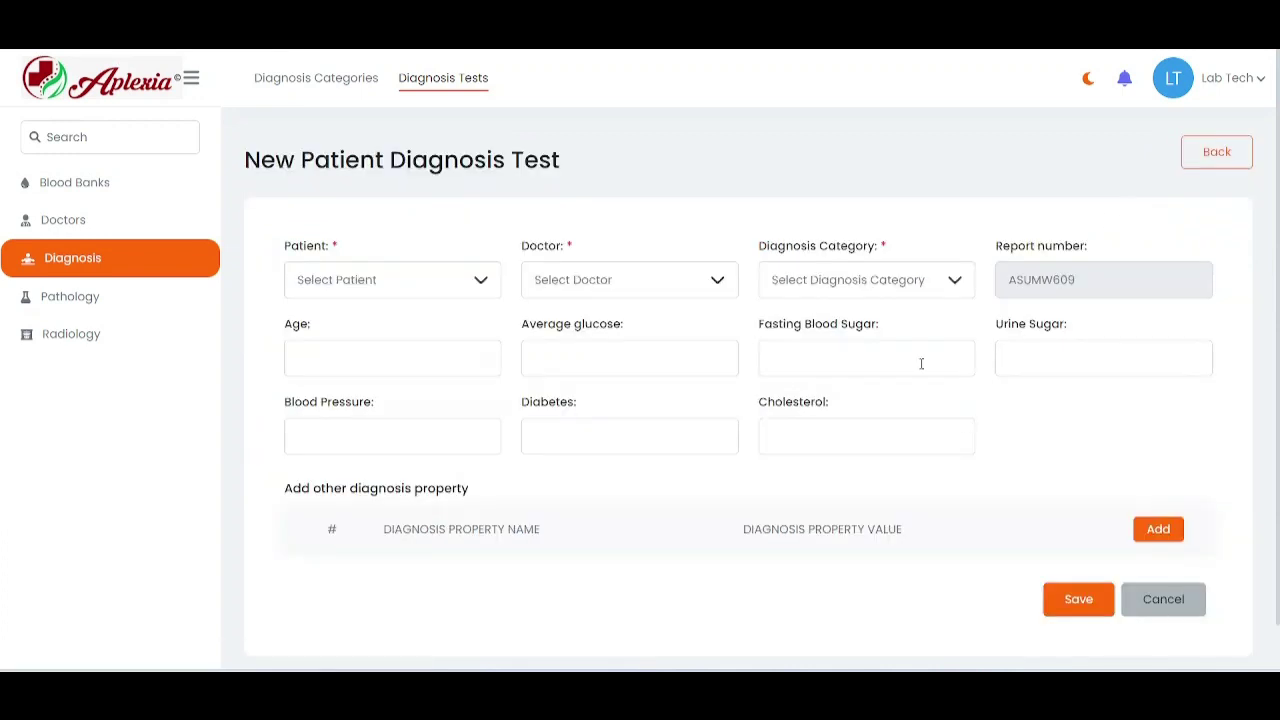
{"action": "left_click", "coordinate": [480, 280]}
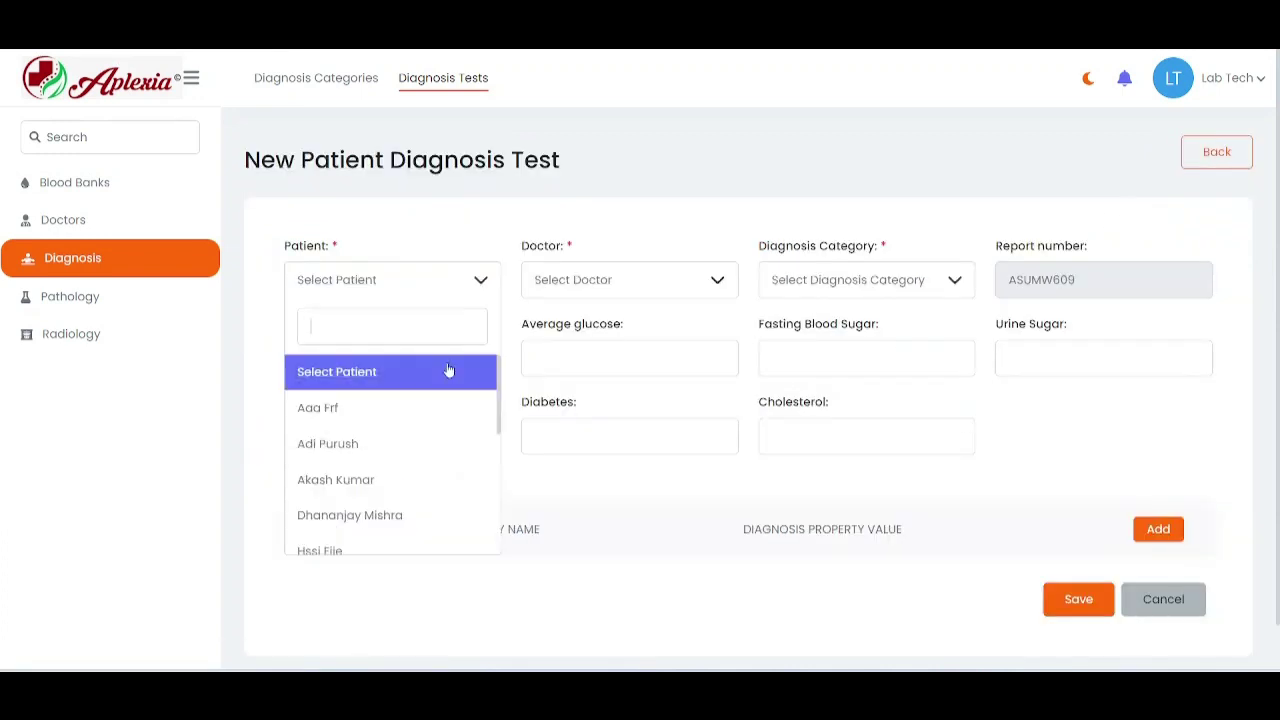
{"action": "scroll", "coordinate": [400, 516], "scroll_direction": "down", "scroll_amount": 2}
{"action": "left_click", "coordinate": [397, 531]}
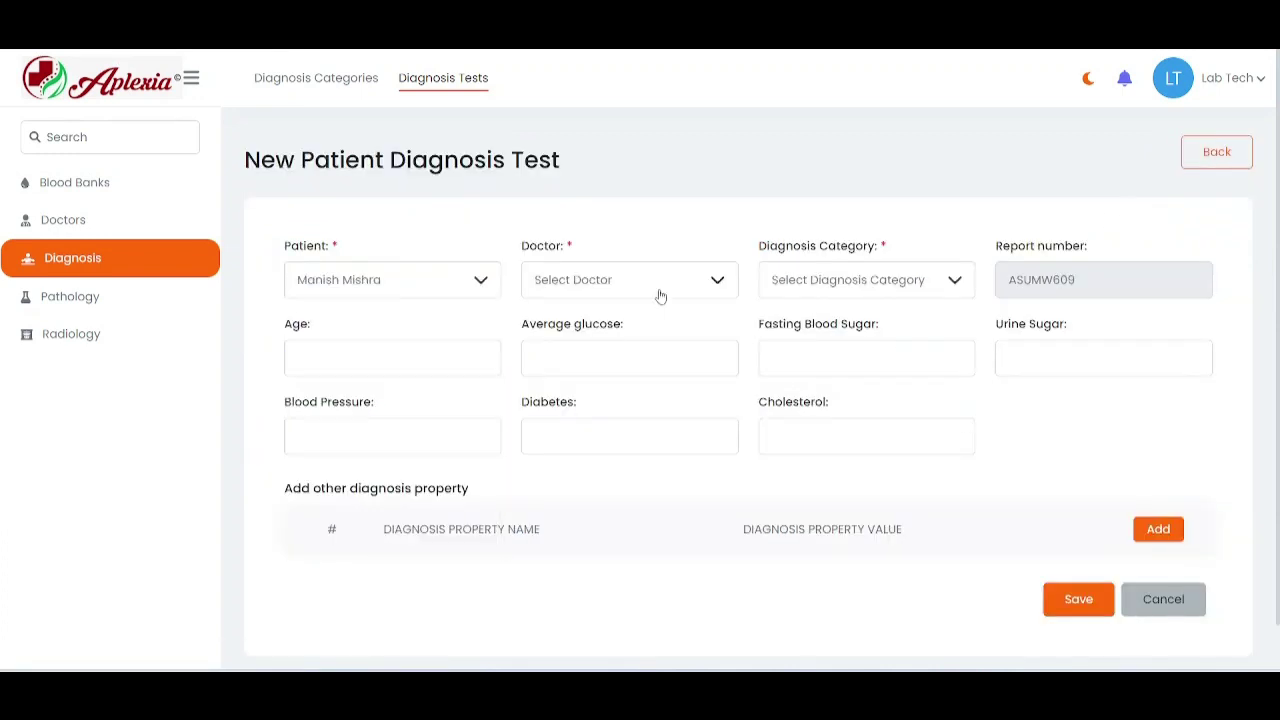
{"action": "left_click", "coordinate": [642, 290]}
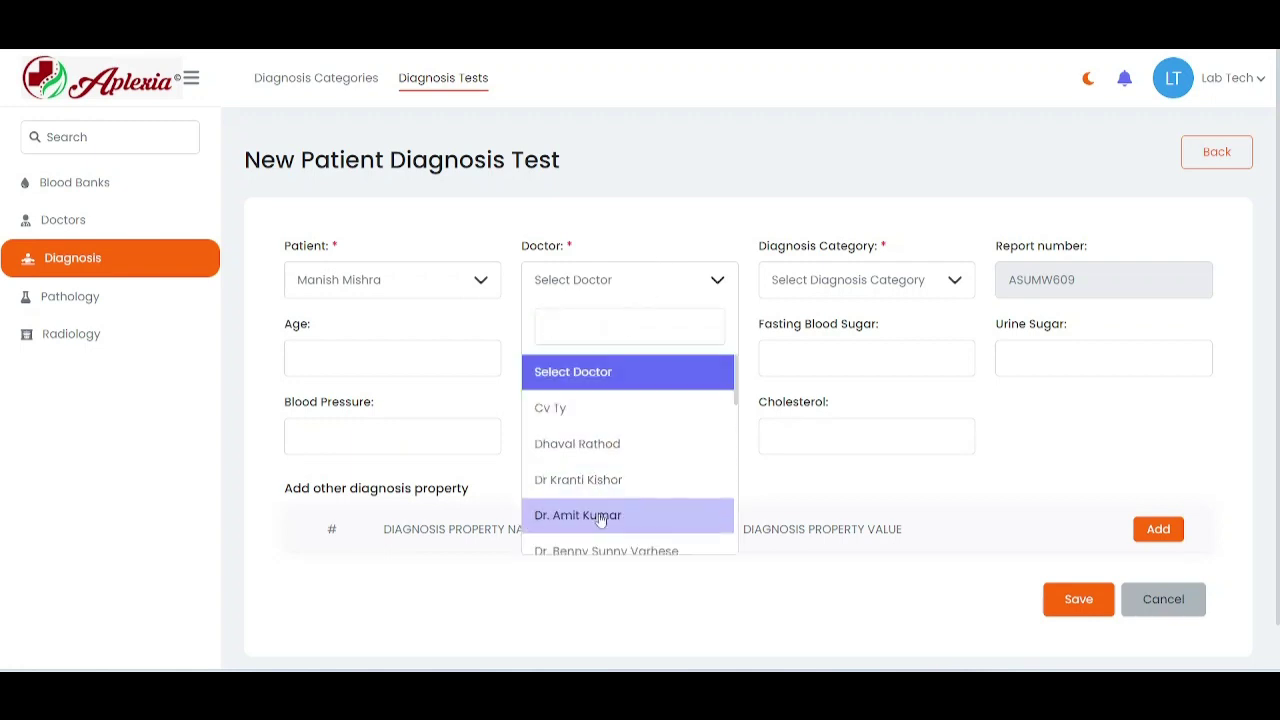
{"action": "left_click", "coordinate": [589, 482]}
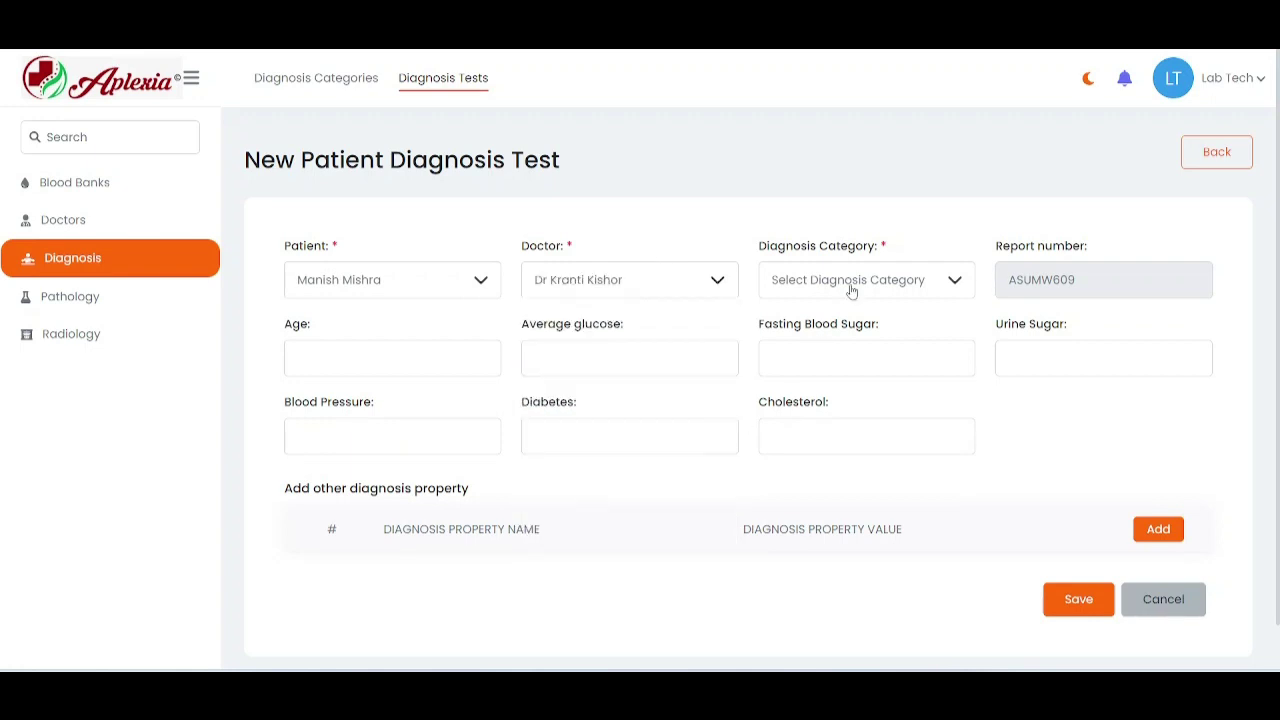
Set the category to BLOOD TEST, age 43, average glucose 45, fasting blood sugar 67, blood pressure 80, diabetes 100 and cholesterol 100
{"action": "left_click", "coordinate": [936, 283]}
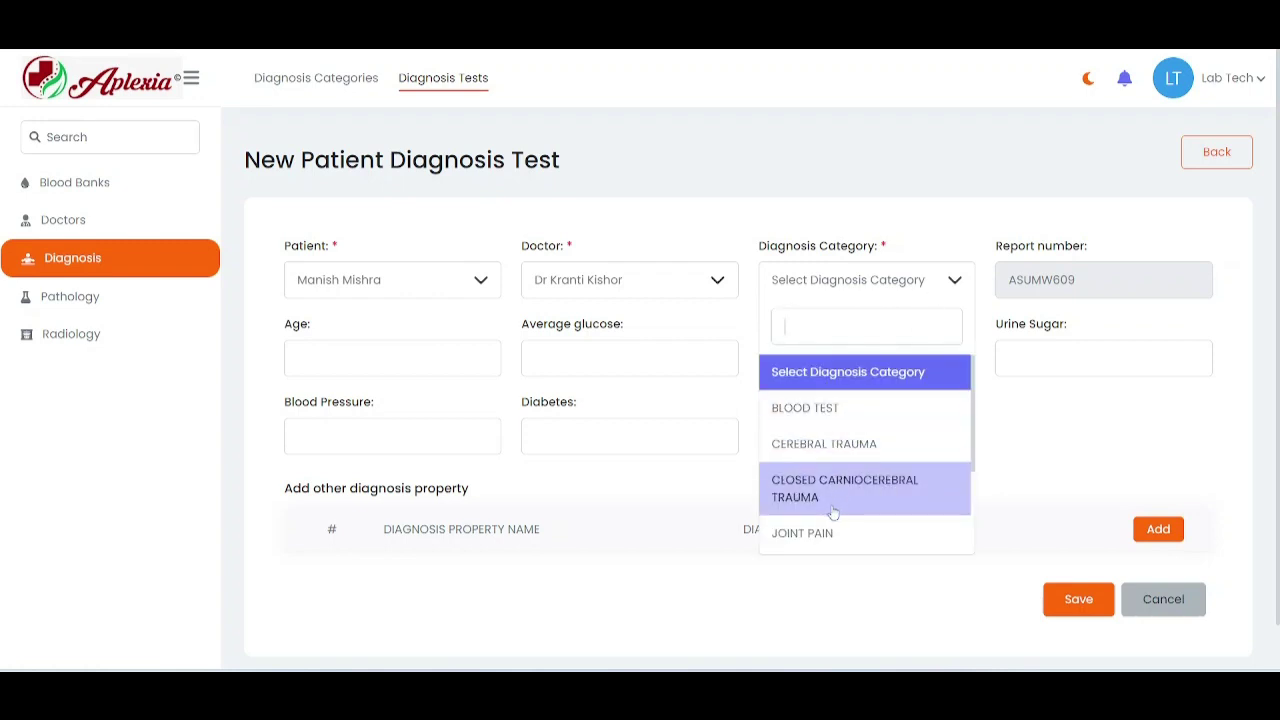
{"action": "scroll", "coordinate": [836, 483], "scroll_direction": "down", "scroll_amount": 1}
{"action": "scroll", "coordinate": [836, 483], "scroll_direction": "down", "scroll_amount": 1}
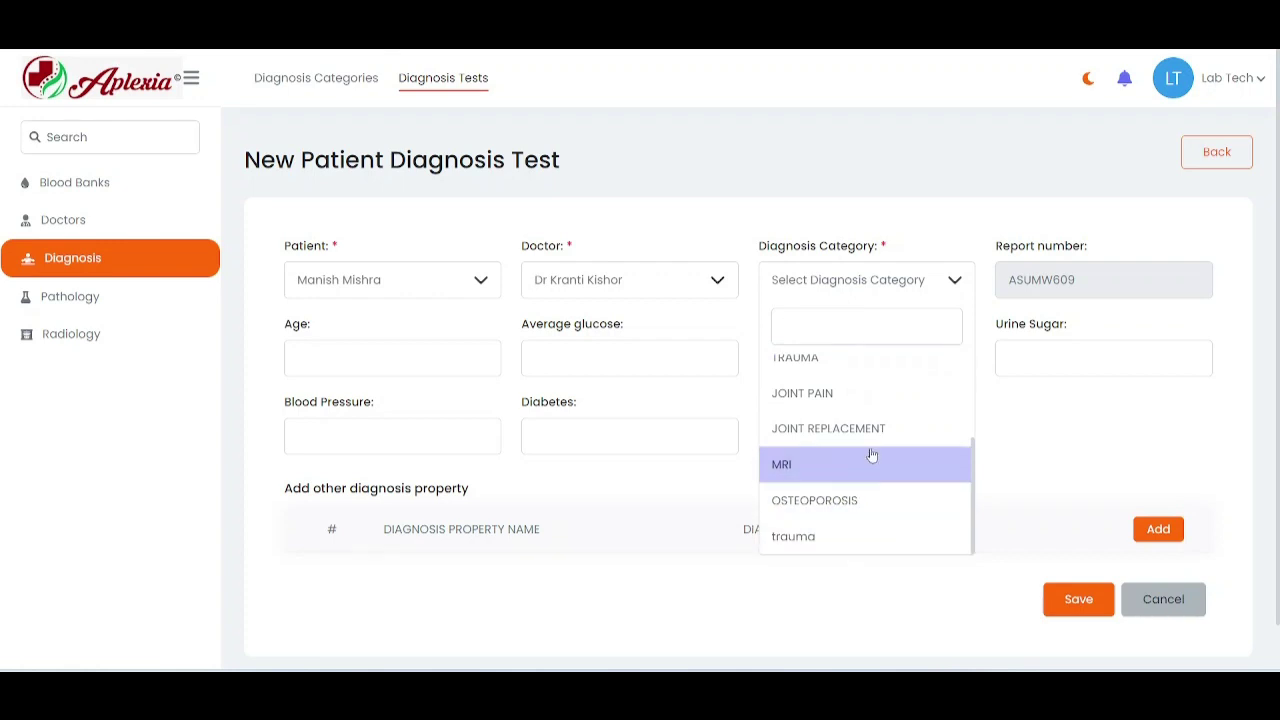
{"action": "scroll", "coordinate": [868, 410], "scroll_direction": "up", "scroll_amount": 3}
{"action": "left_click", "coordinate": [856, 414]}
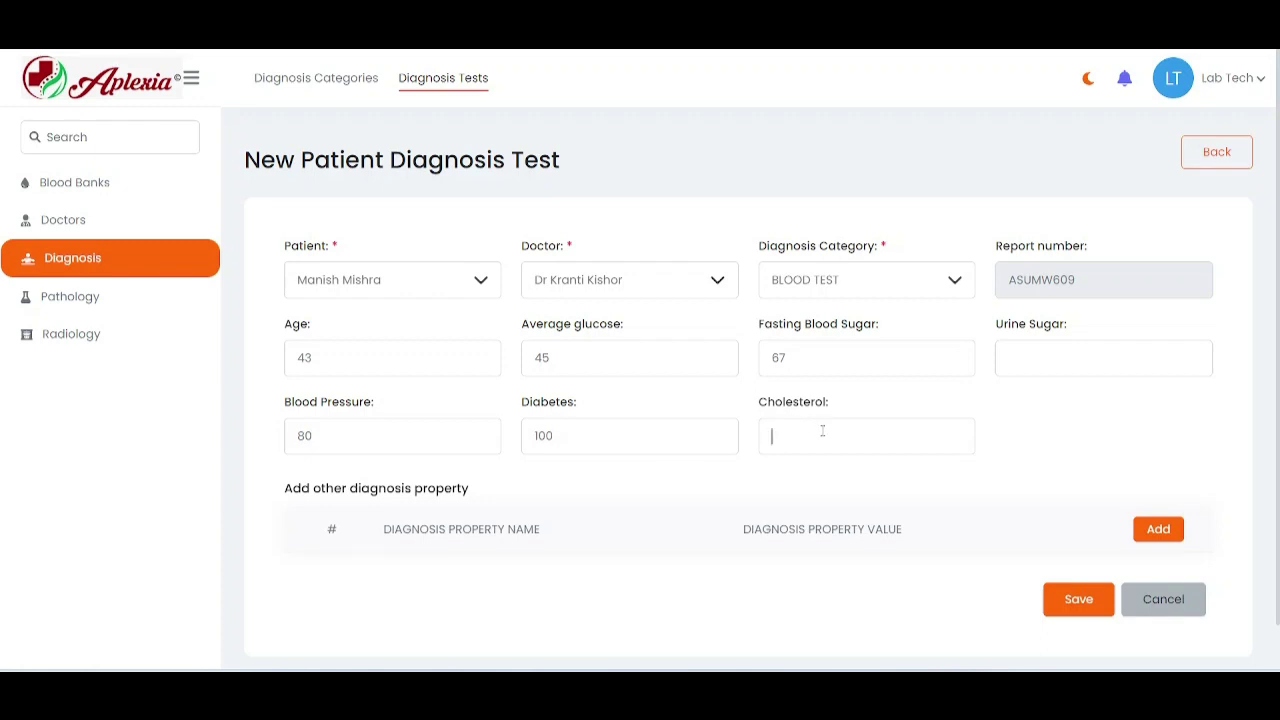
{"action": "type", "text": "100"}
Add two other diagnosis properties to the test: cretanine with value 4.5 and urea with value 50
{"action": "left_click", "coordinate": [1146, 535]}
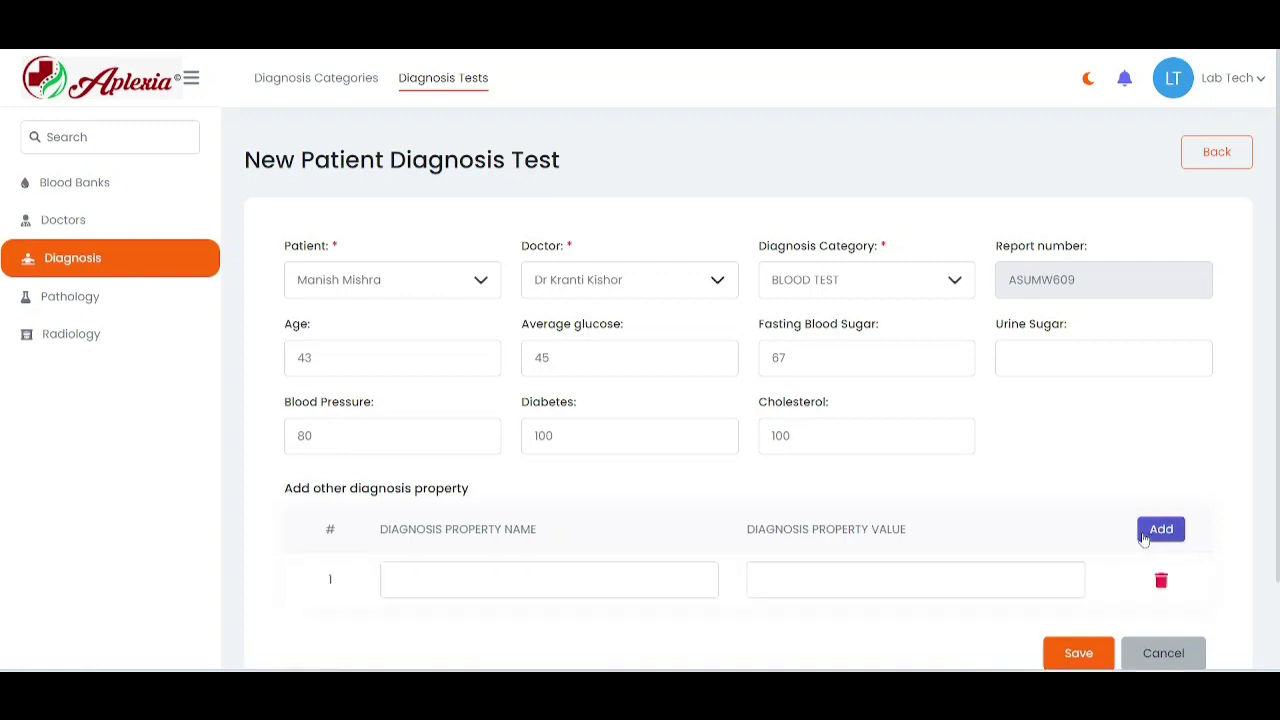
{"action": "left_click", "coordinate": [498, 575]}
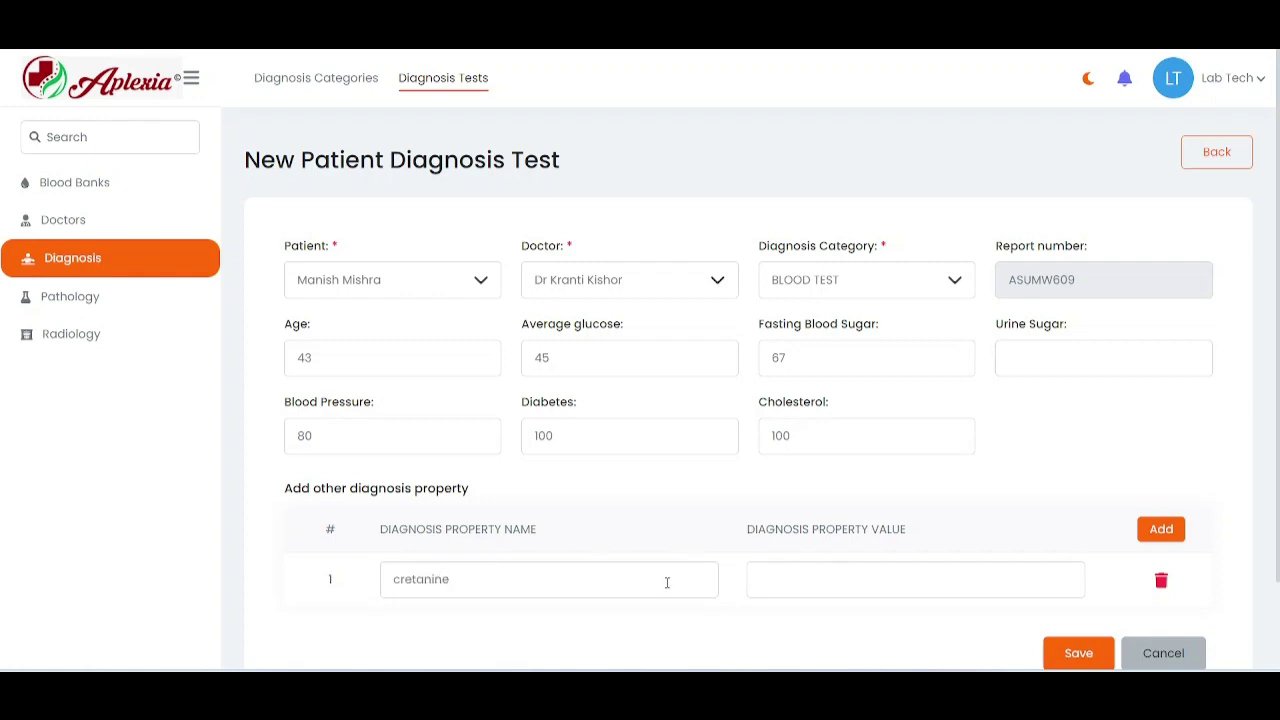
{"action": "left_click", "coordinate": [830, 578]}
{"action": "left_click", "coordinate": [1161, 529]}
{"action": "left_click", "coordinate": [564, 636]}
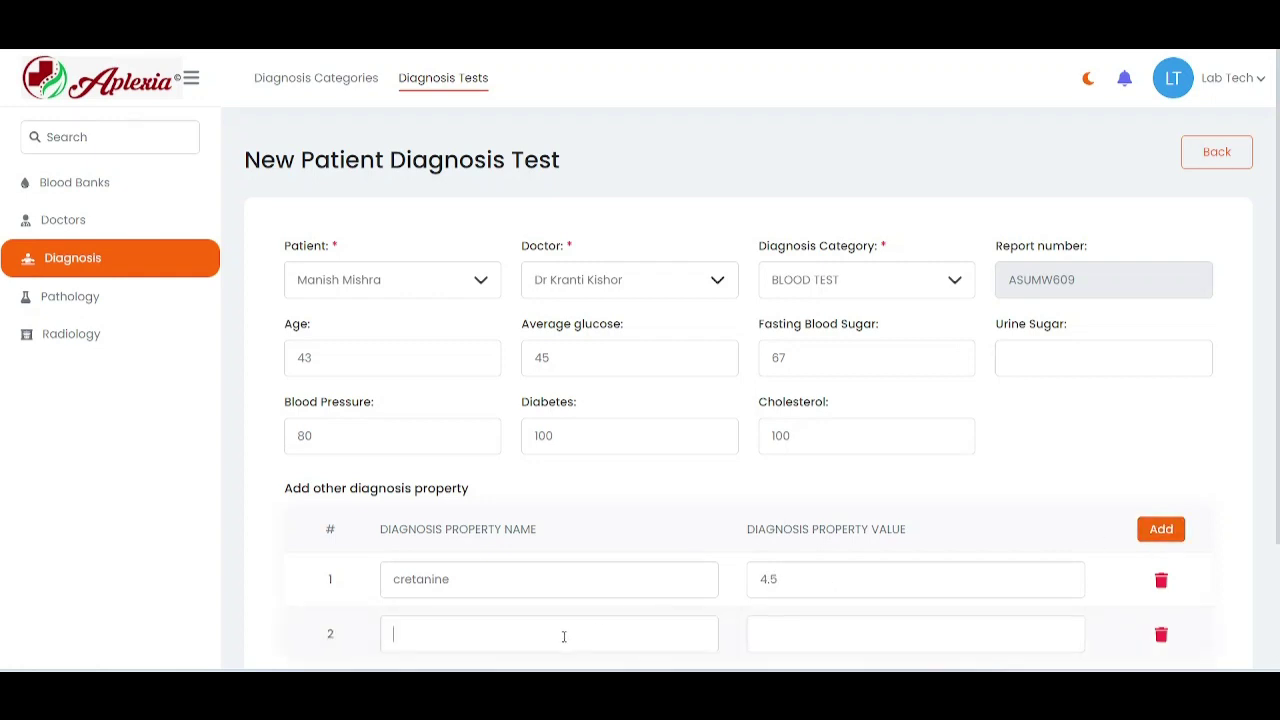
{"action": "type", "text": "urea"}
{"action": "scroll", "coordinate": [785, 612], "scroll_direction": "down", "scroll_amount": 3}
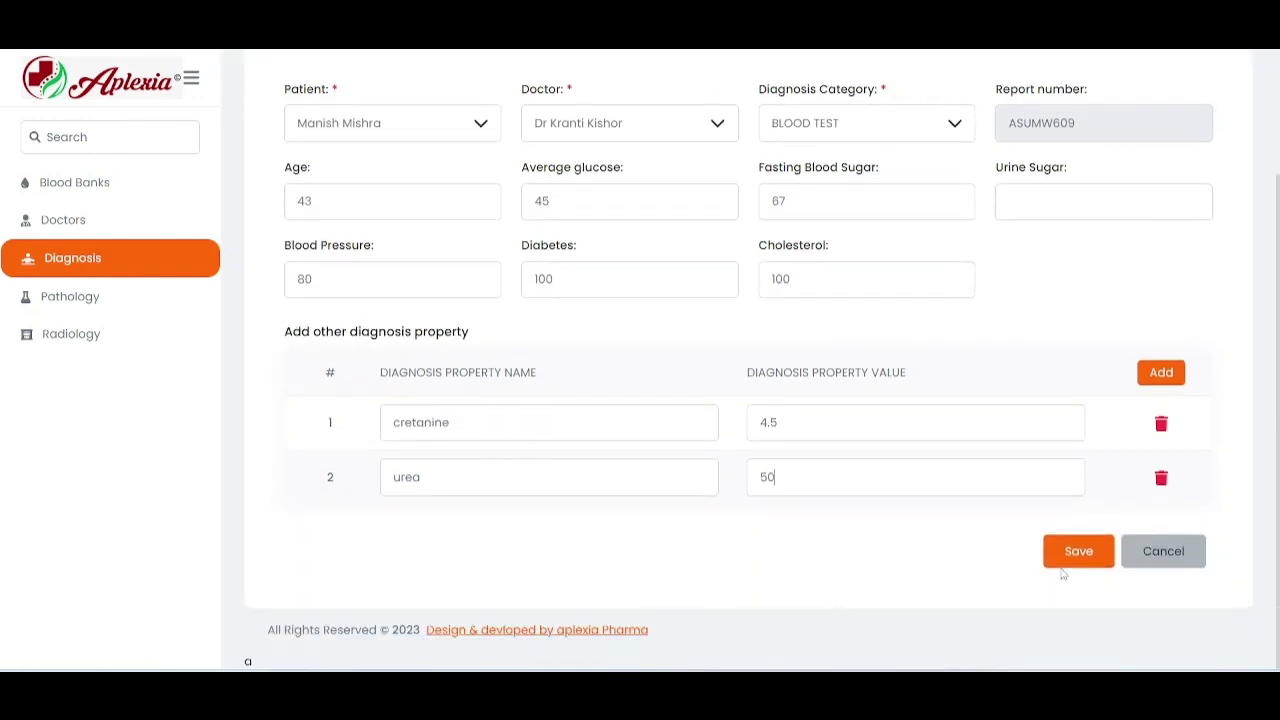
{"action": "scroll", "coordinate": [1063, 574], "scroll_direction": "up", "scroll_amount": 3}
{"action": "scroll", "coordinate": [1066, 566], "scroll_direction": "down", "scroll_amount": 3}
{"action": "scroll", "coordinate": [1120, 374], "scroll_direction": "up", "scroll_amount": 3}
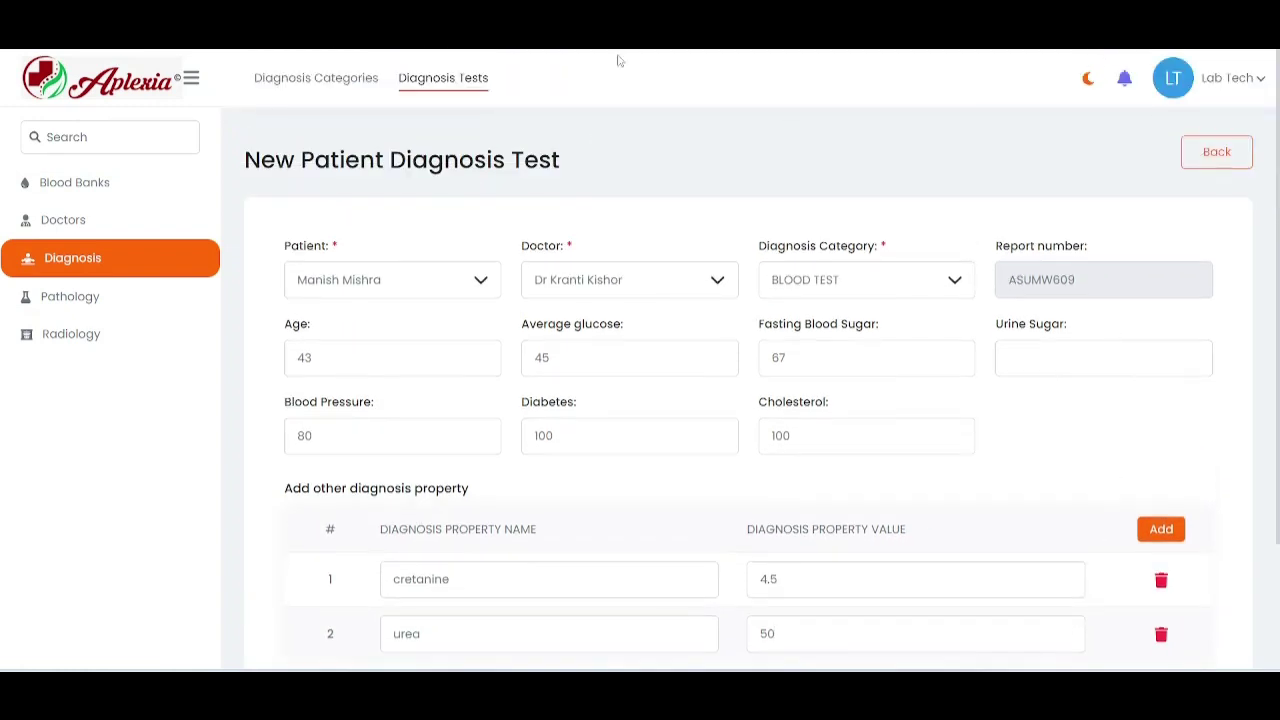
Leave the unsaved test for the diagnosis tests list and examine the details of the 25th May blood test report
{"action": "left_click", "coordinate": [437, 80]}
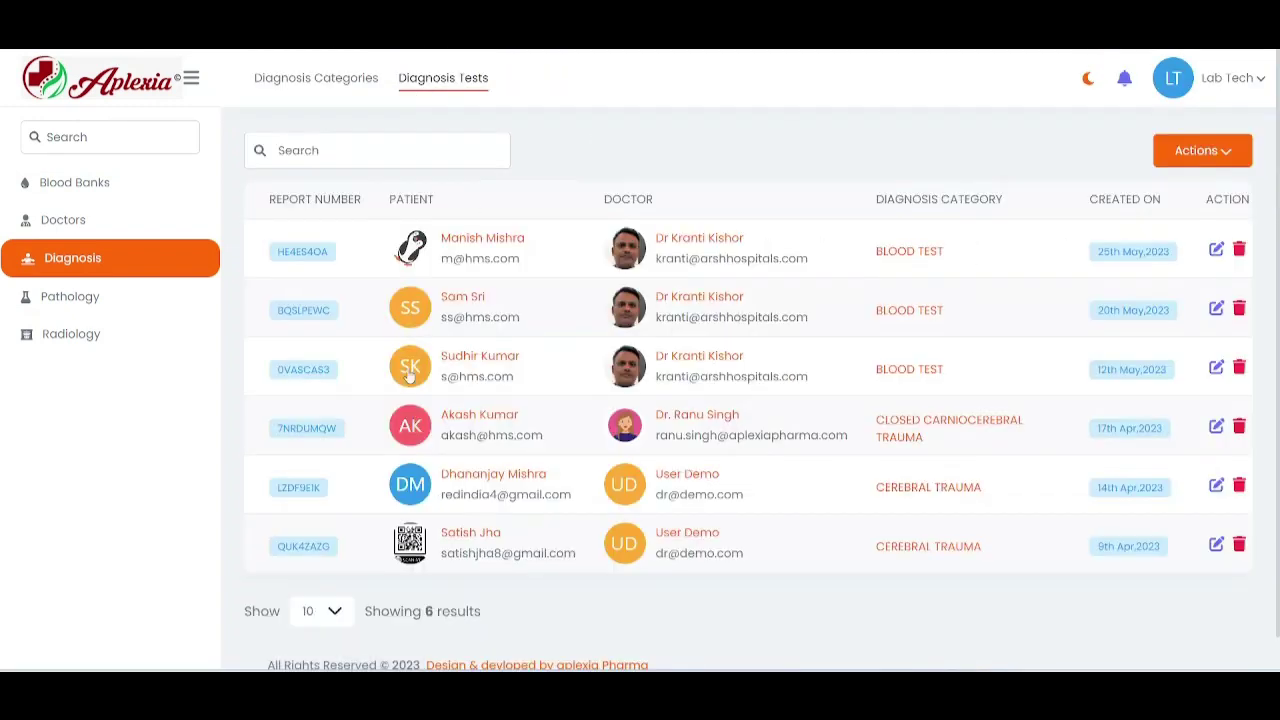
{"action": "left_click", "coordinate": [313, 256]}
{"action": "scroll", "coordinate": [818, 495], "scroll_direction": "down", "scroll_amount": 1}
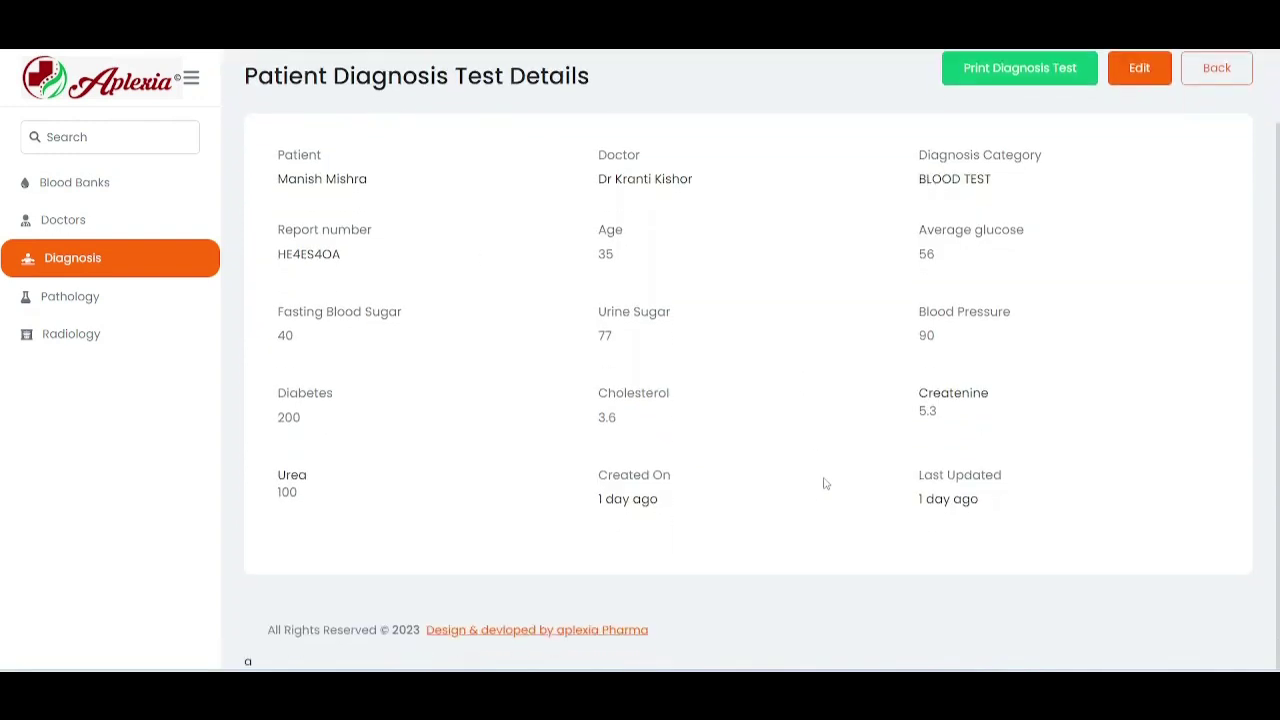
{"action": "scroll", "coordinate": [825, 484], "scroll_direction": "up", "scroll_amount": 1}
Open the printable report of this diagnosis test, read through it and close it
{"action": "left_click", "coordinate": [998, 158]}
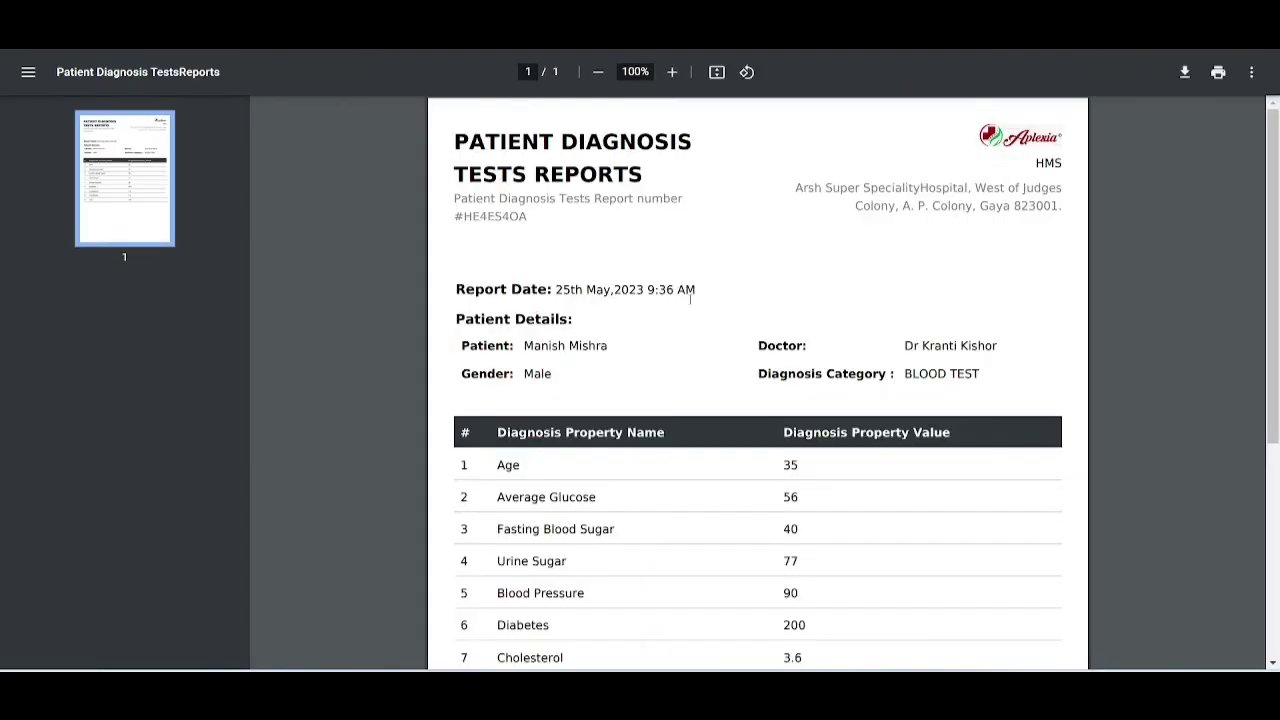
{"action": "scroll", "coordinate": [840, 457], "scroll_direction": "down", "scroll_amount": 3}
{"action": "scroll", "coordinate": [880, 389], "scroll_direction": "up", "scroll_amount": 3}
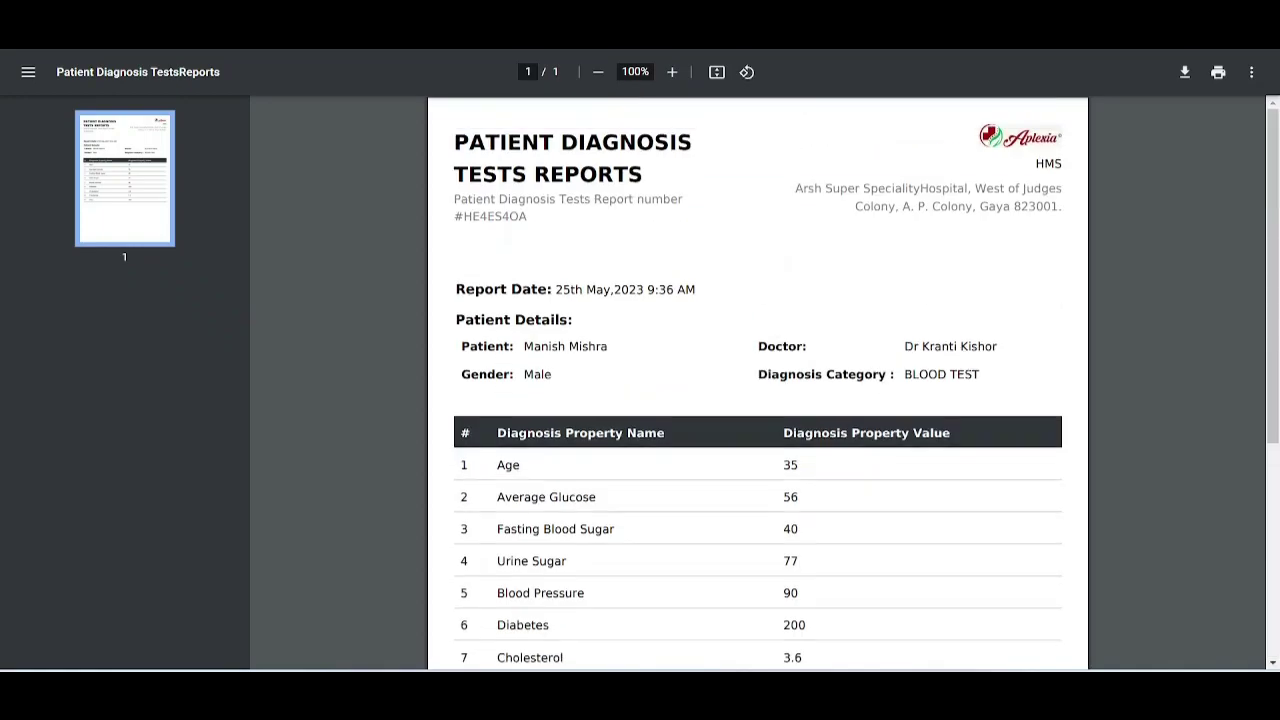
{"action": "key", "text": "ctrl+w"}
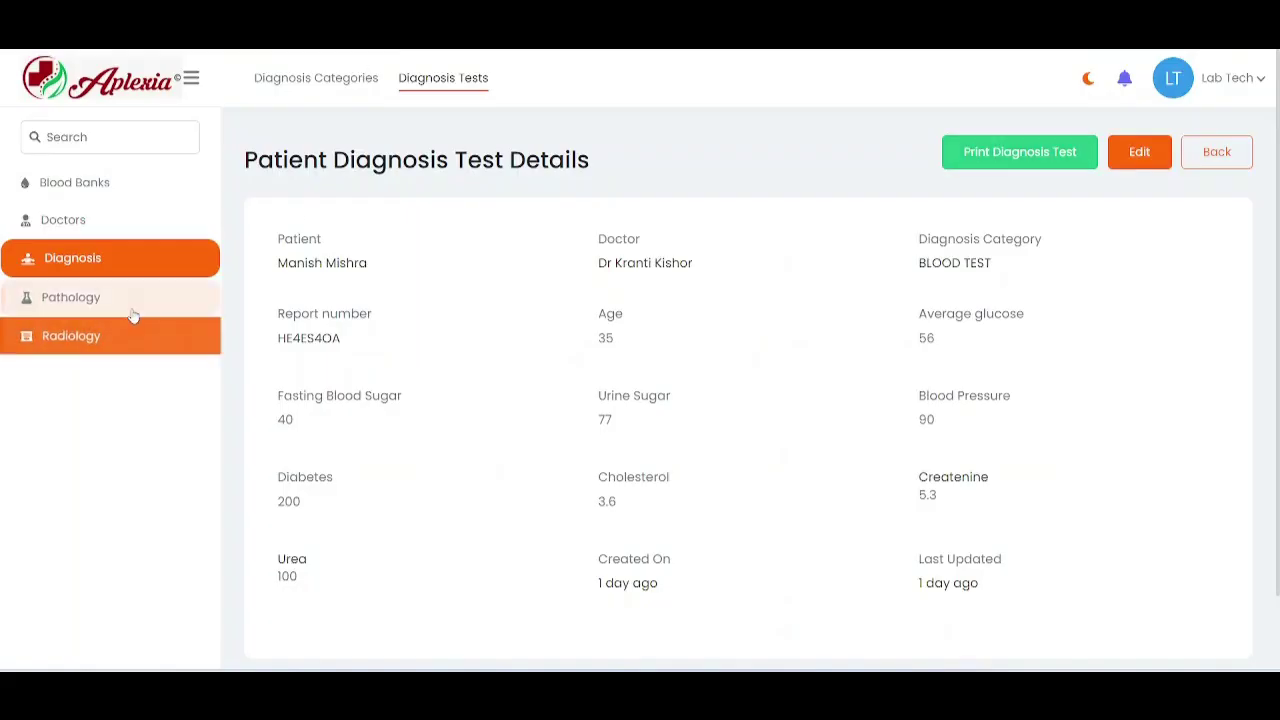
View the pathology tests and radiology tests lists, and open the account options
{"action": "left_click", "coordinate": [71, 300]}
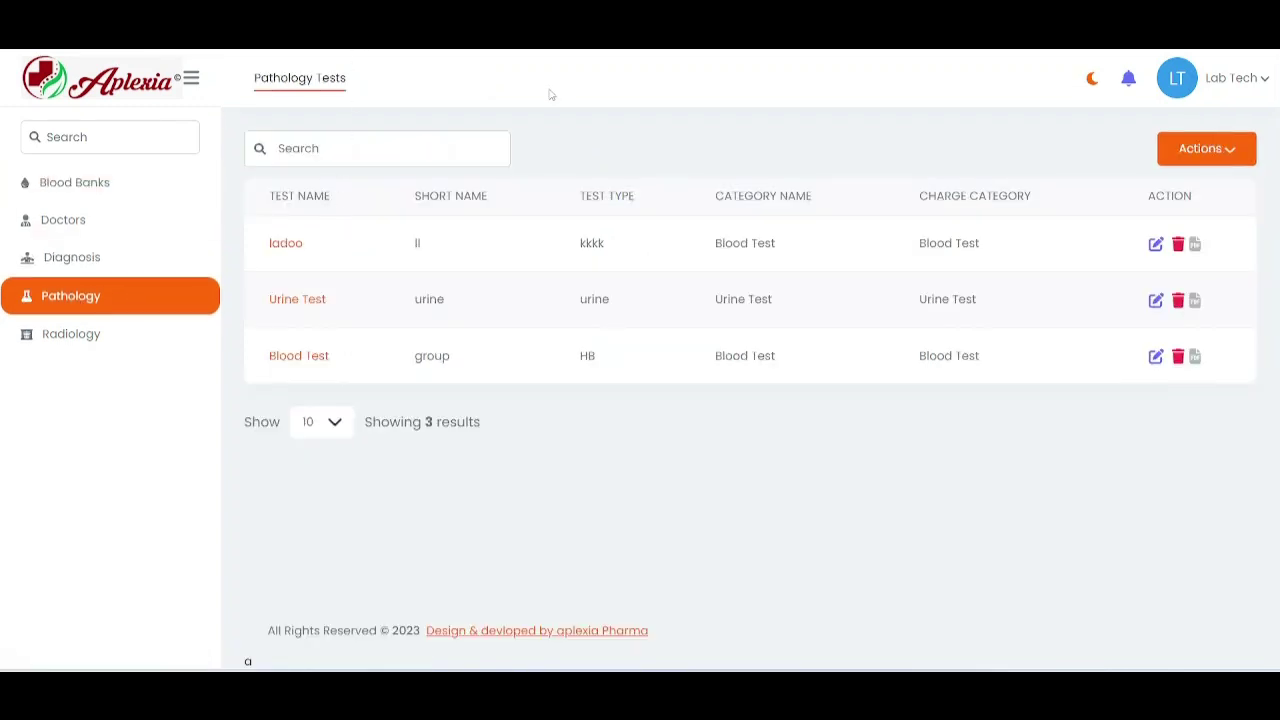
{"action": "left_click", "coordinate": [81, 345]}
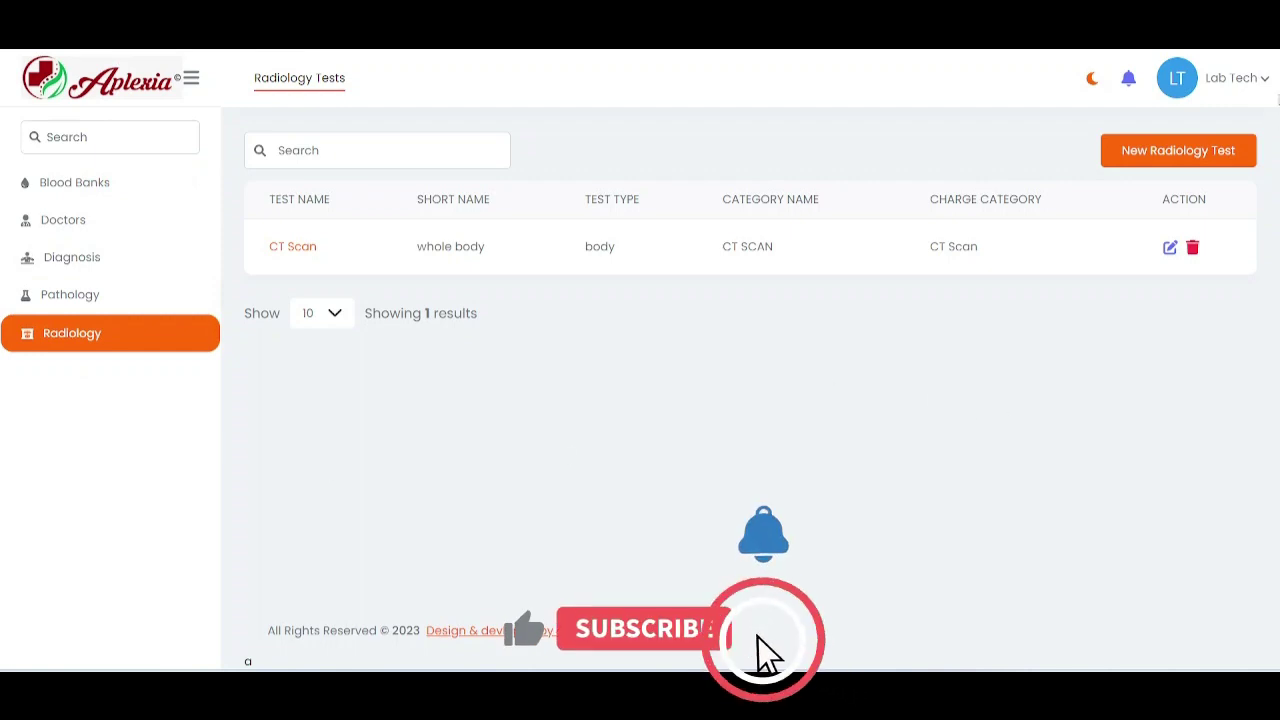
{"action": "left_click", "coordinate": [1240, 80]}
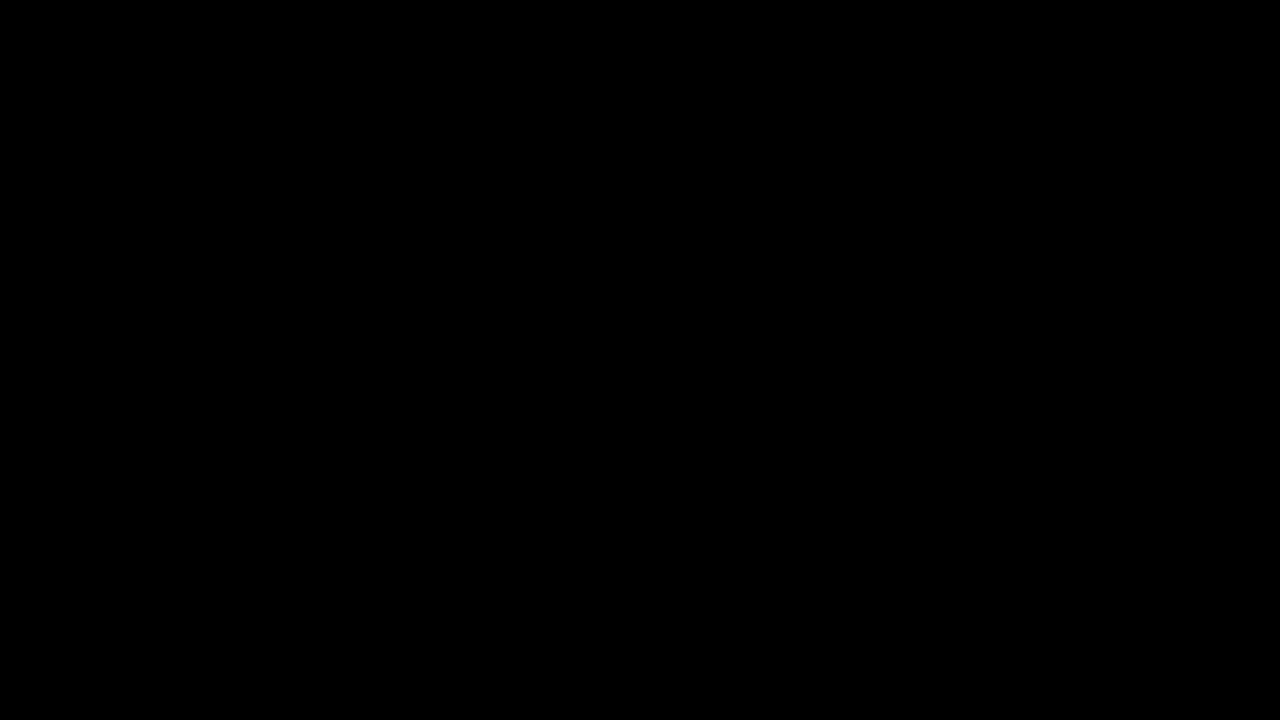